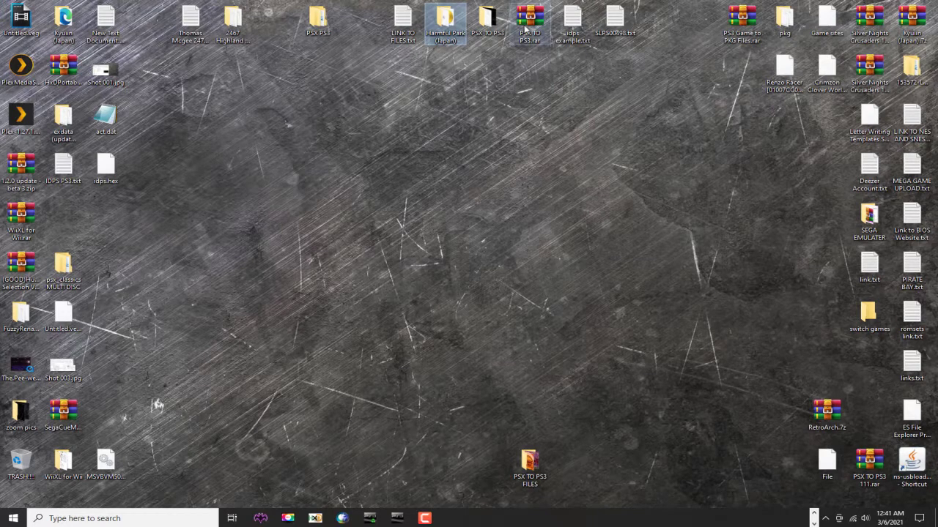
# View the MEGA download page for PSX TO PS3.rar in Chrome, and minimize the browser
pyautogui.click(527, 26)
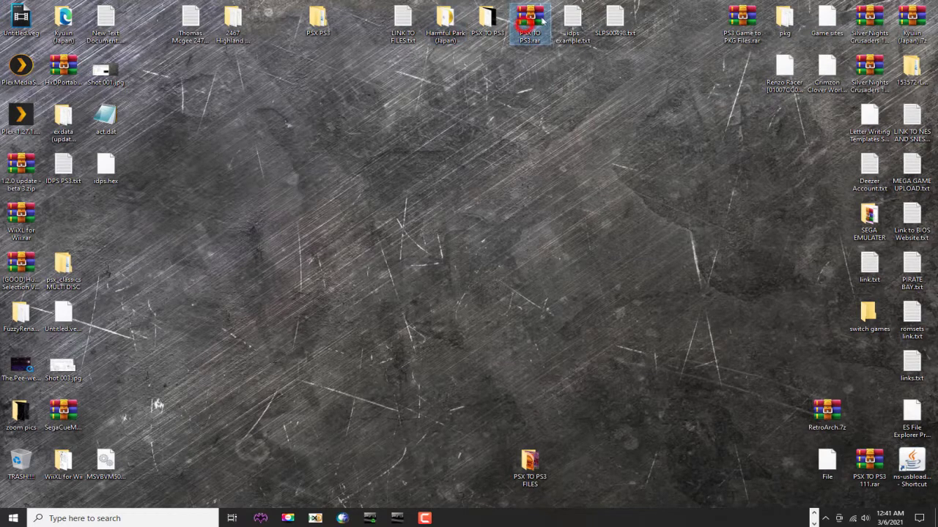
pyautogui.click(814, 516)
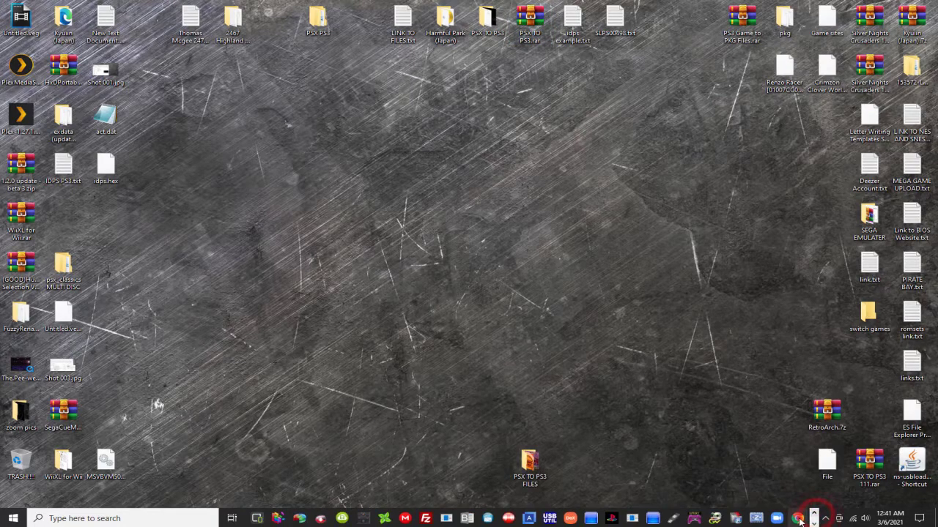
pyautogui.click(798, 516)
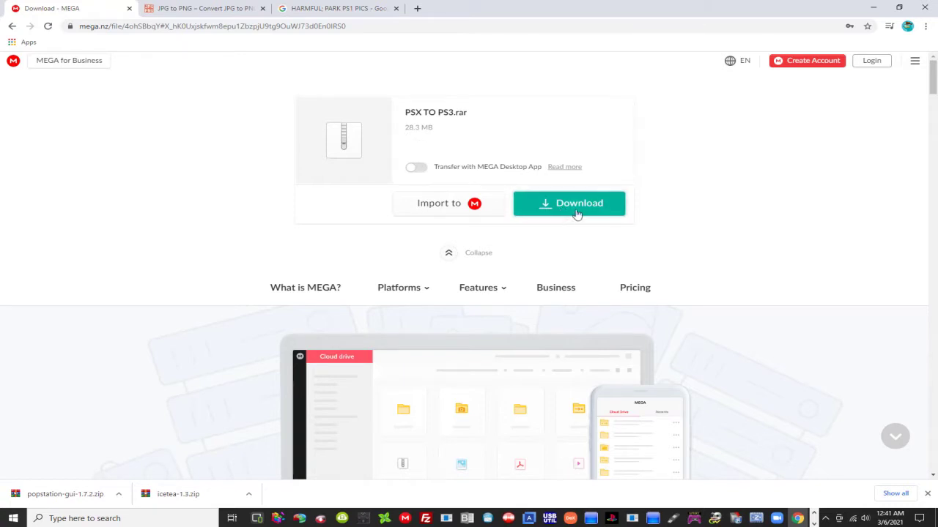
pyautogui.click(873, 8)
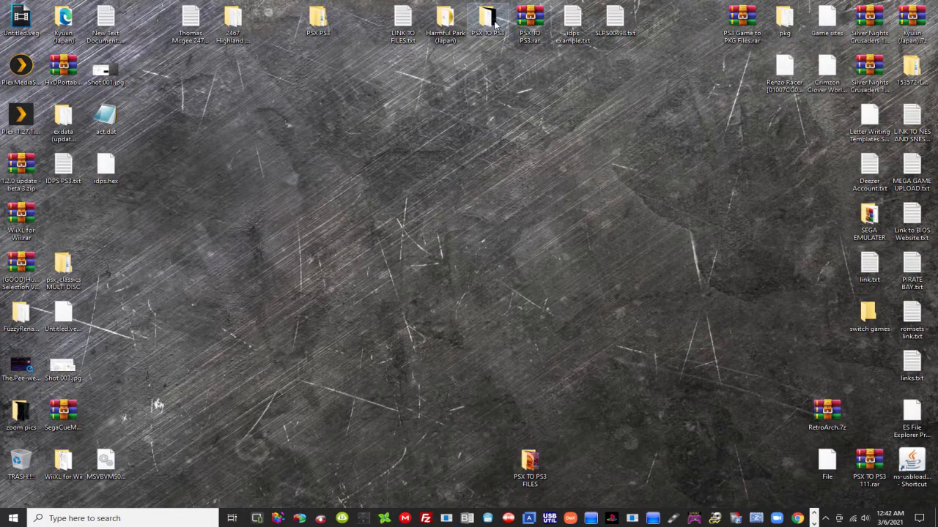
# Open the PSX TO PS3 desktop folder and go into the inner PSX CLASSIC EBOOT Programs folder that holds the eboot tools
pyautogui.doubleClick(489, 21)
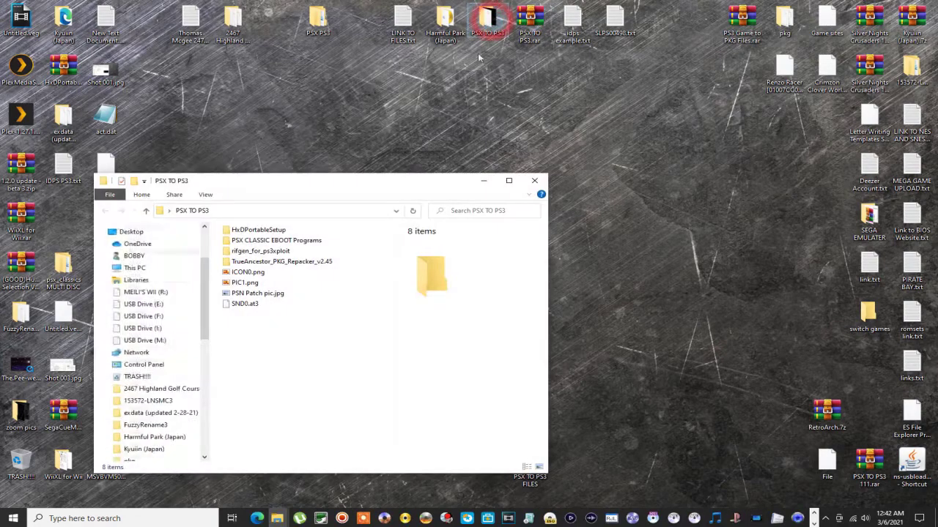
pyautogui.click(376, 189)
pyautogui.moveTo(376, 189); pyautogui.dragTo(313, 136)
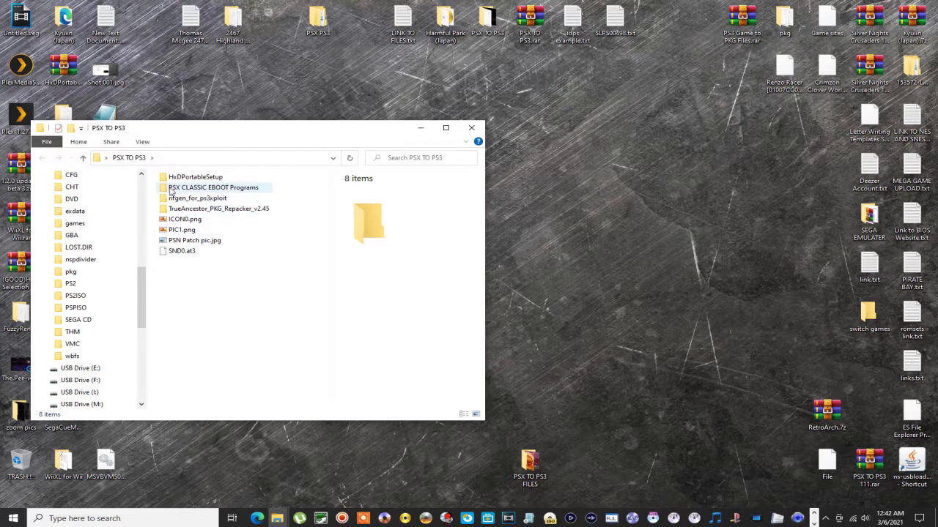
pyautogui.doubleClick(237, 190)
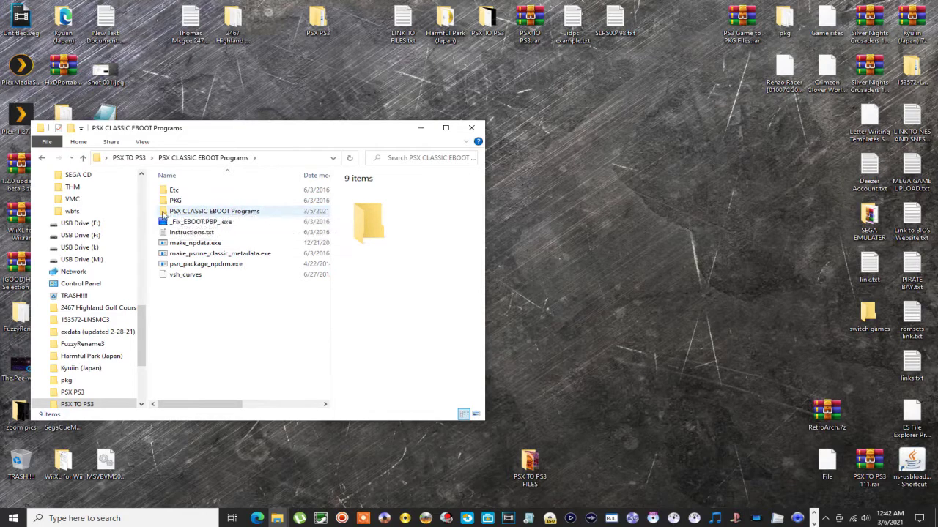
pyautogui.doubleClick(234, 211)
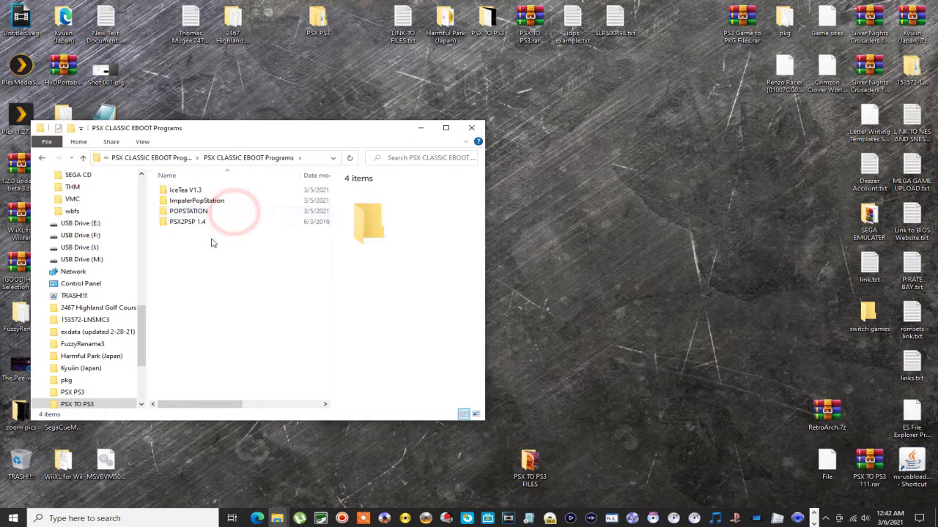
pyautogui.moveTo(195, 240); pyautogui.dragTo(194, 189)
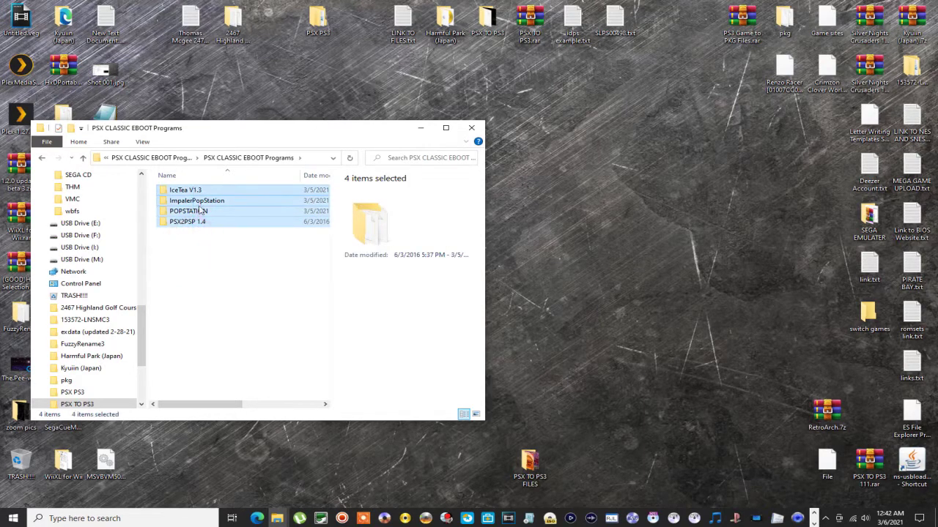
pyautogui.click(202, 246)
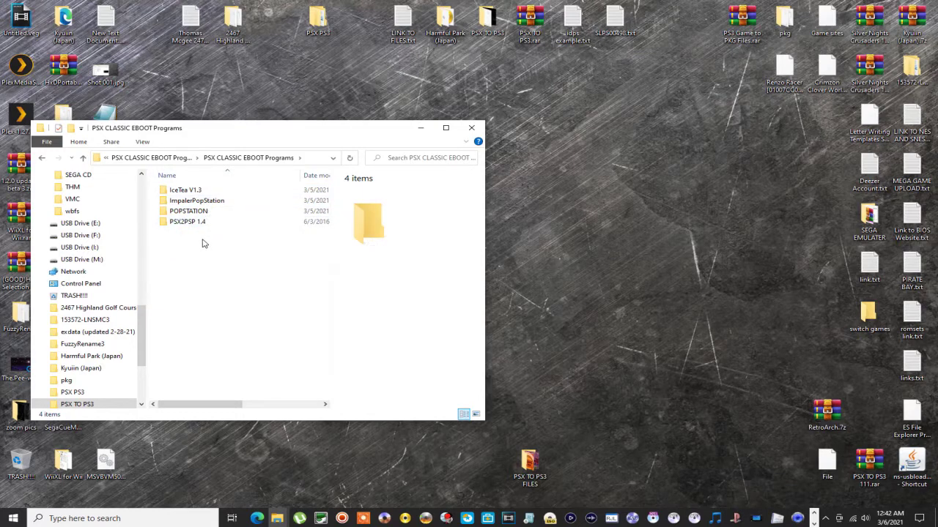
pyautogui.click(195, 223)
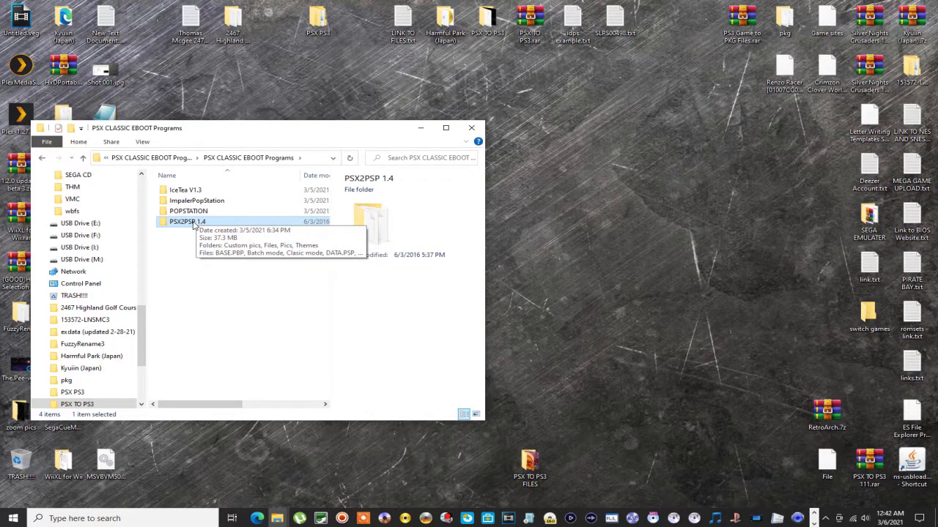
pyautogui.click(195, 252)
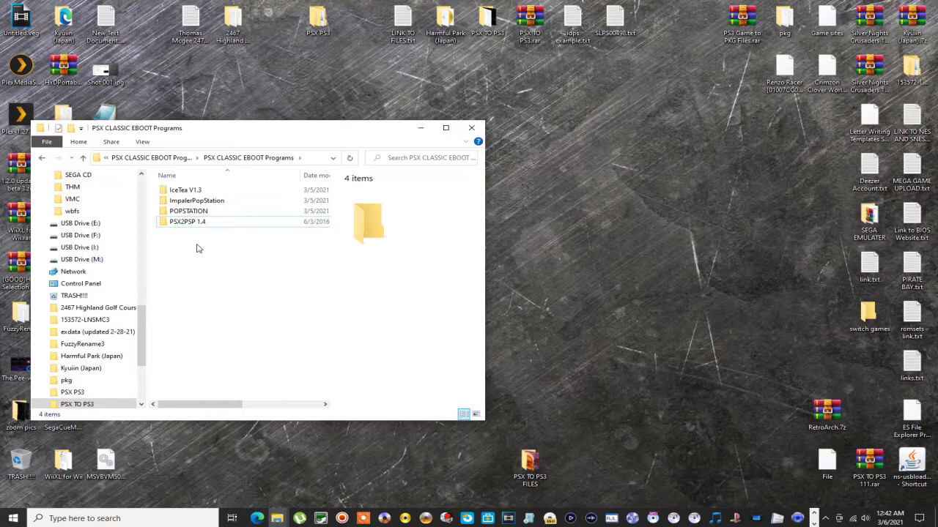
# Launch ImpalerPopStation.exe to look at its eboot creator, close it, and return to the eboot programs folder
pyautogui.click(194, 202)
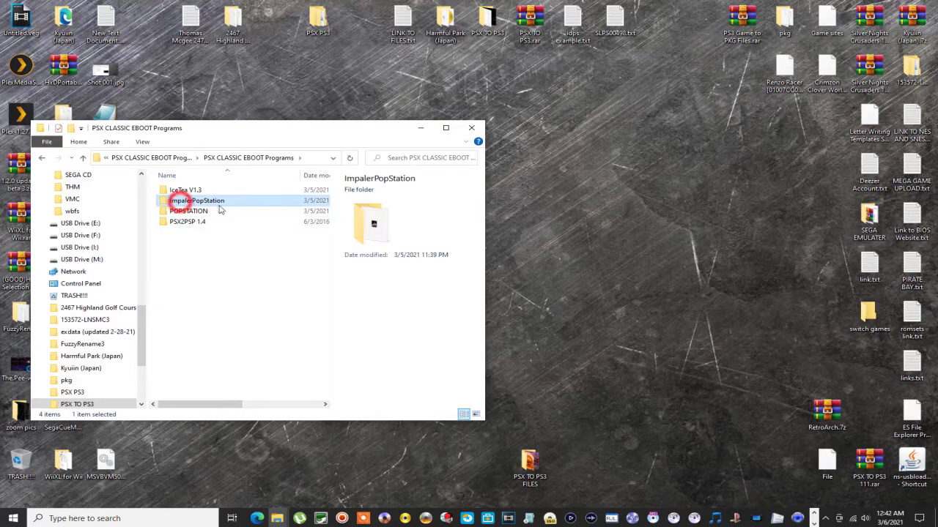
pyautogui.doubleClick(198, 202)
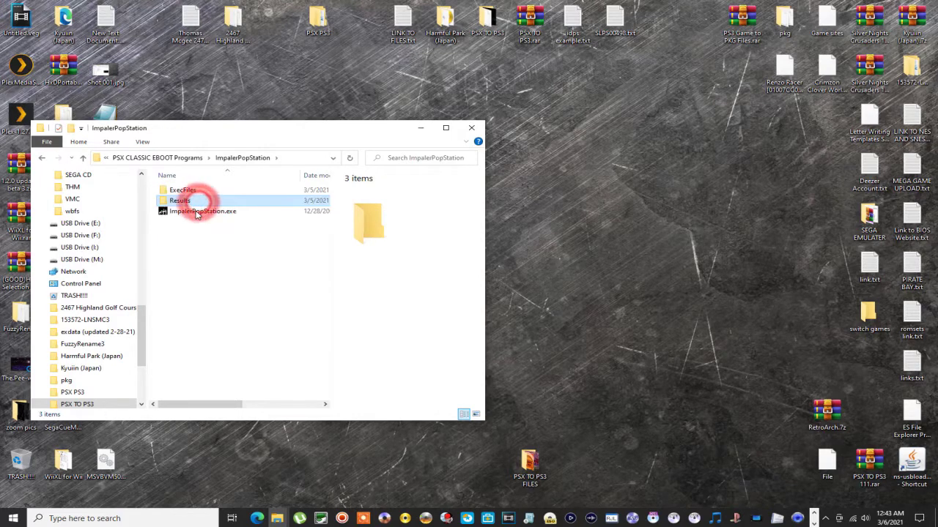
pyautogui.doubleClick(200, 211)
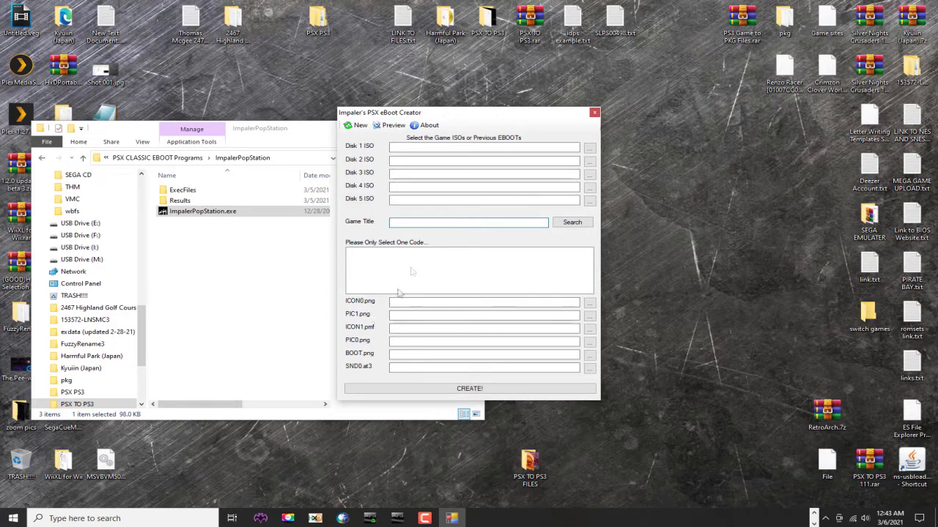
pyautogui.click(594, 114)
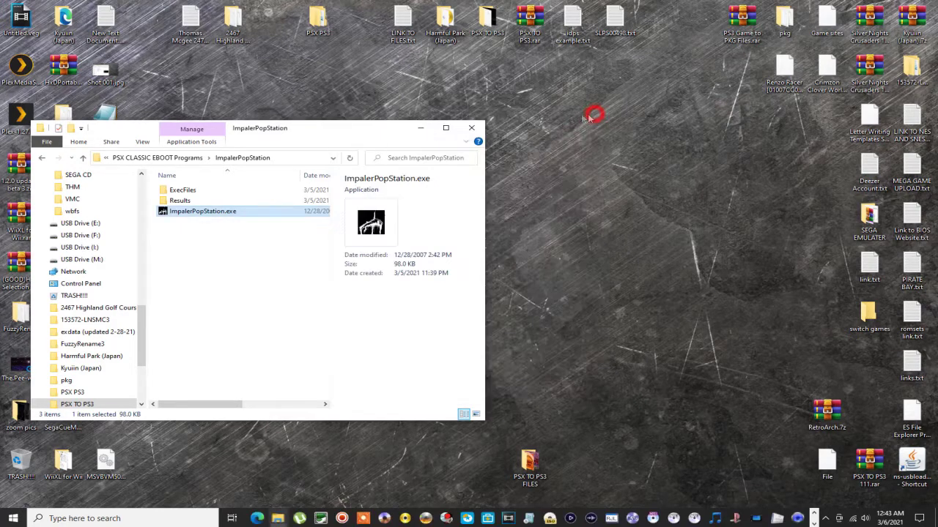
pyautogui.click(40, 159)
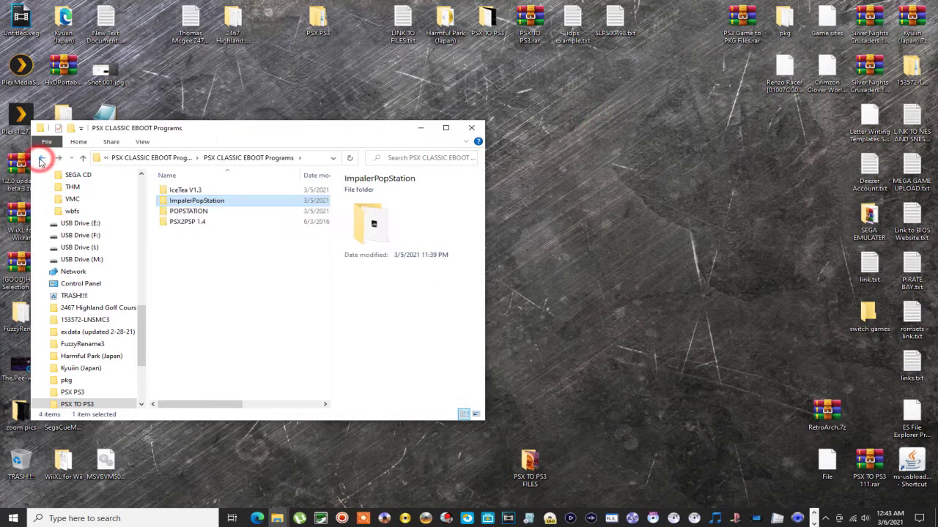
# Launch icetea.exe from the IceTea V1.3 folder and place its window beside the folder window
pyautogui.click(187, 191)
pyautogui.doubleClick(188, 191)
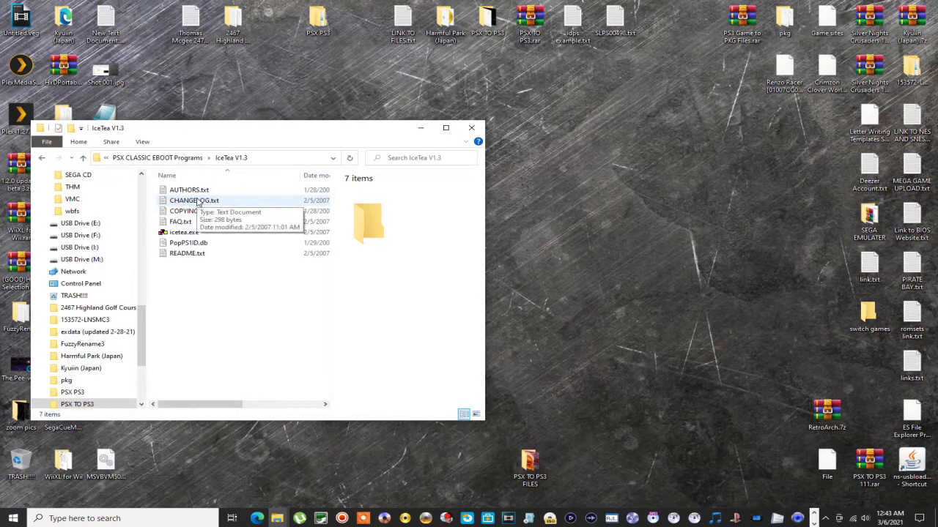
pyautogui.click(184, 233)
pyautogui.doubleClick(185, 233)
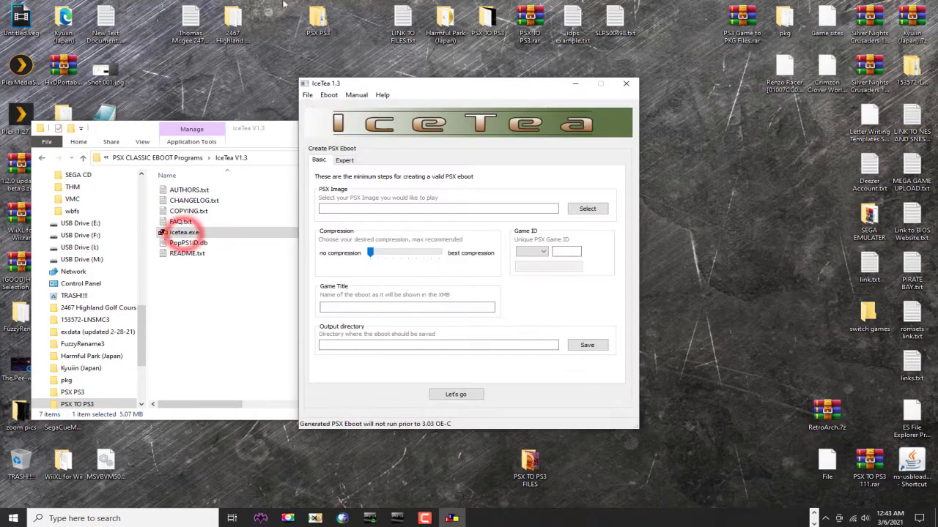
pyautogui.moveTo(435, 85); pyautogui.dragTo(619, 89)
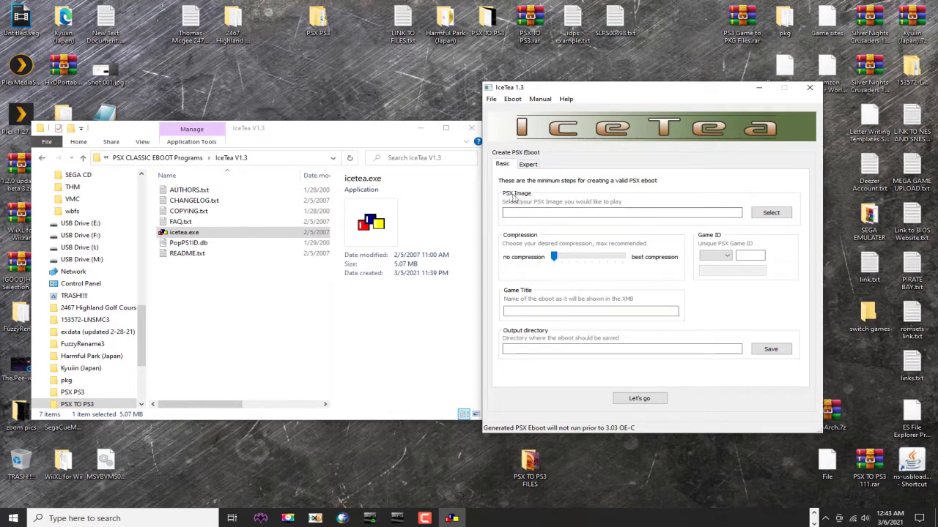
# Load Harmful Park (Japan).bin from the desktop's Harmful Park (Japan) folder as the PSX image, using the BIN file type
pyautogui.click(768, 212)
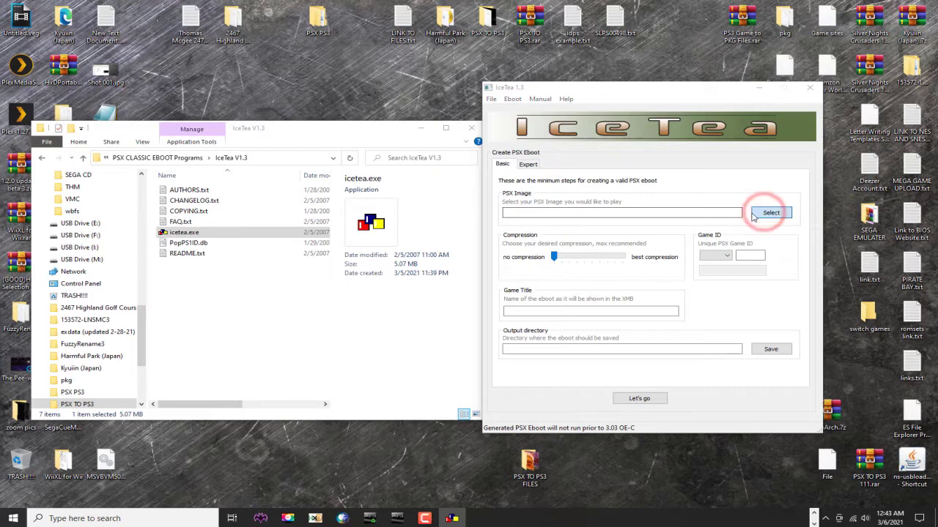
pyautogui.scroll(3, 527, 221)
pyautogui.scroll(6, 527, 220)
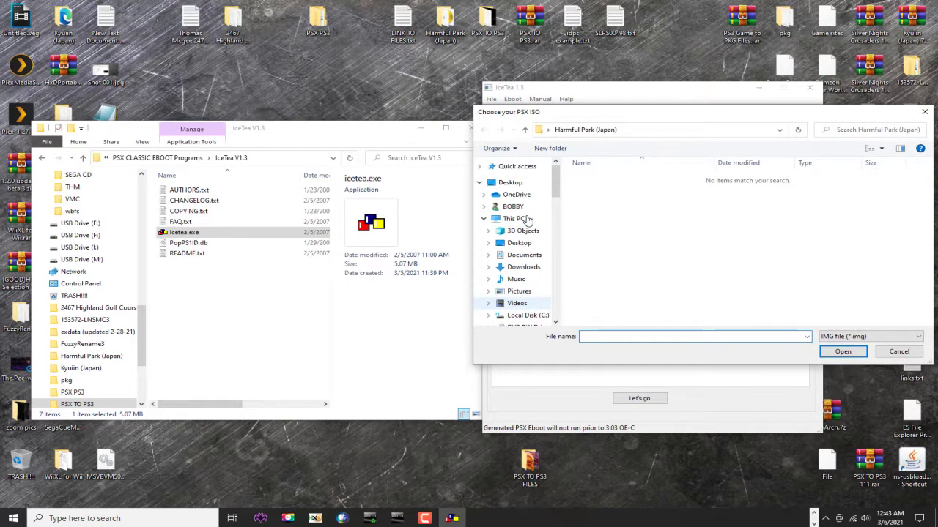
pyautogui.click(510, 183)
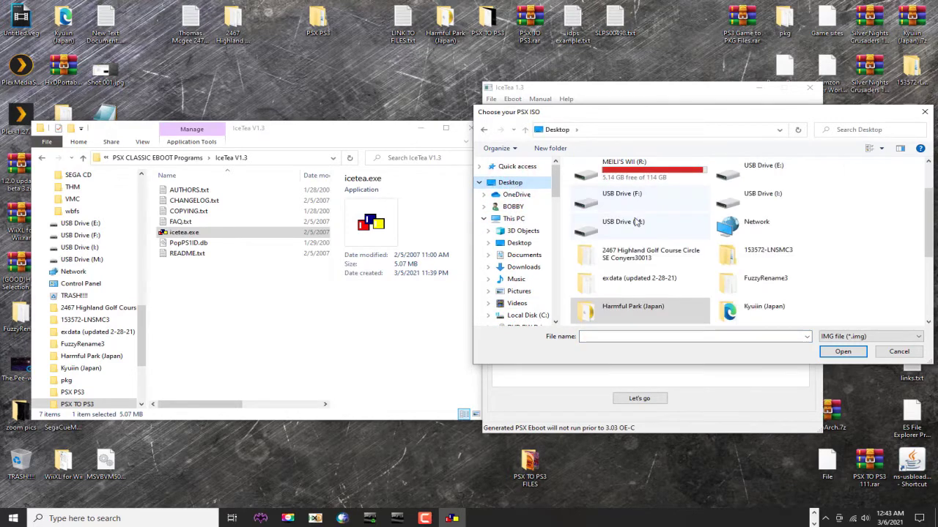
pyautogui.doubleClick(649, 308)
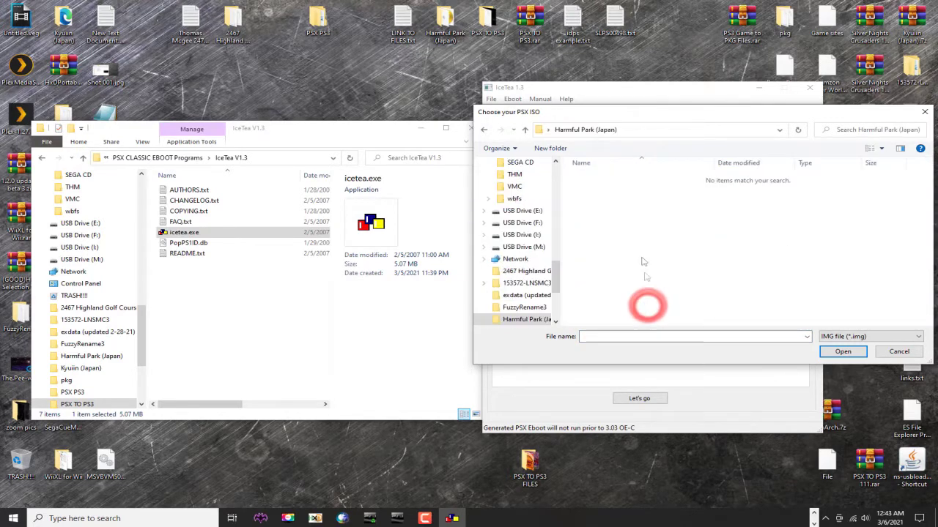
pyautogui.click(841, 336)
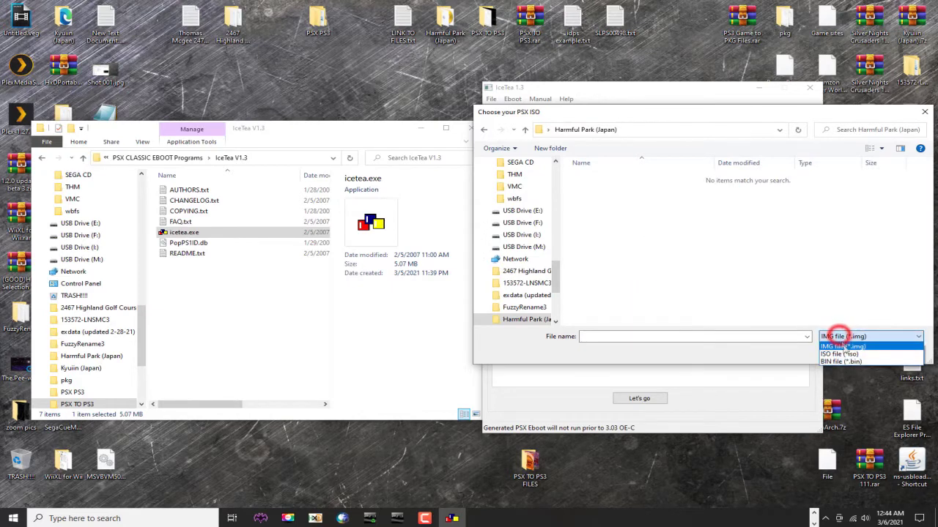
pyautogui.click(846, 362)
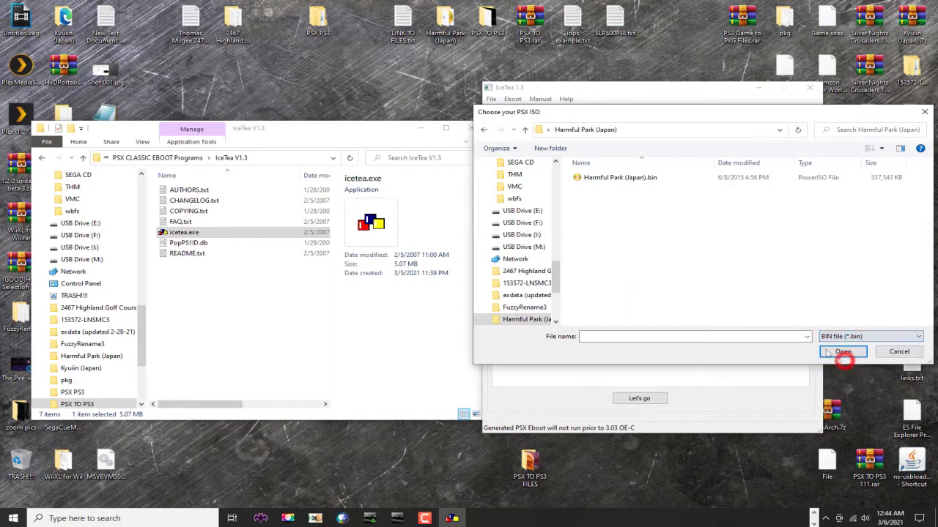
pyautogui.click(627, 179)
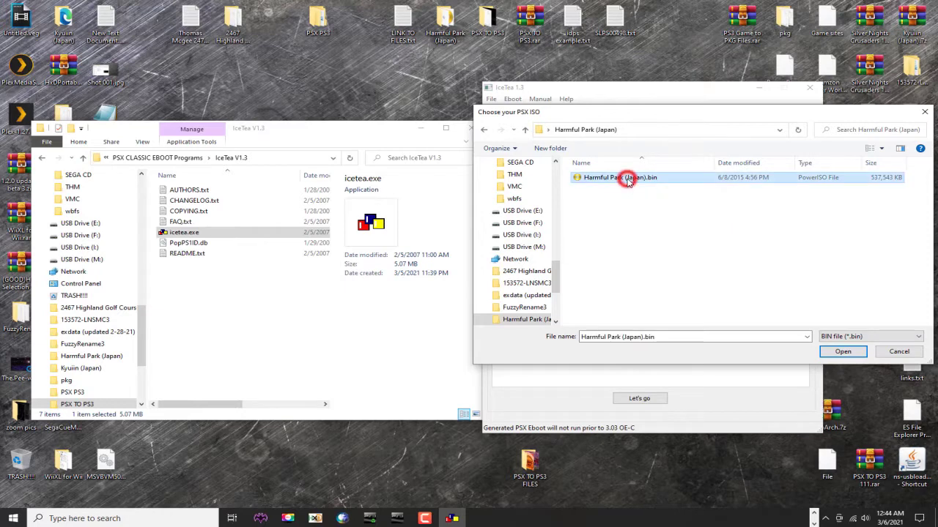
pyautogui.click(841, 351)
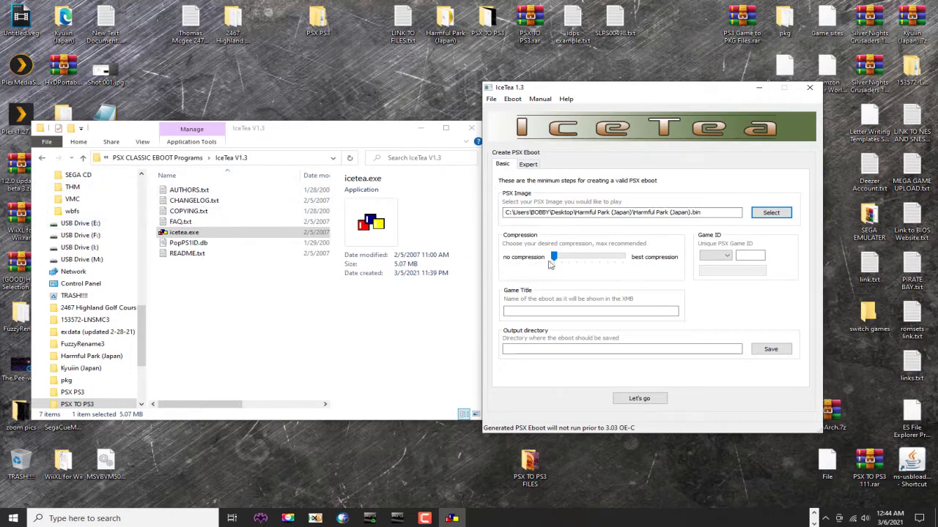
# Keep the compression at no compression and set the game ID to SLPS 00498
pyautogui.moveTo(554, 261)
pyautogui.mouseDown()
pyautogui.moveTo(621, 261)
pyautogui.moveTo(554, 264)
pyautogui.mouseUp()
pyautogui.click(728, 256)
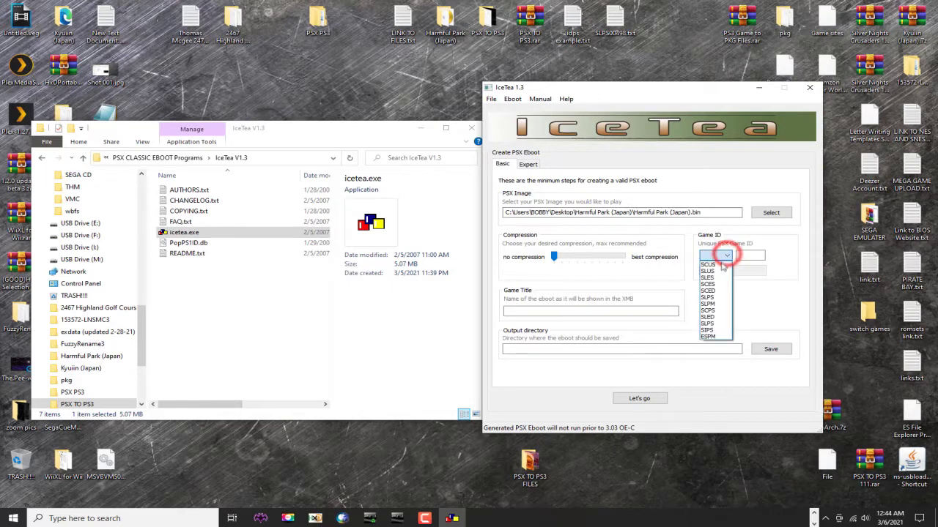
pyautogui.click(722, 296)
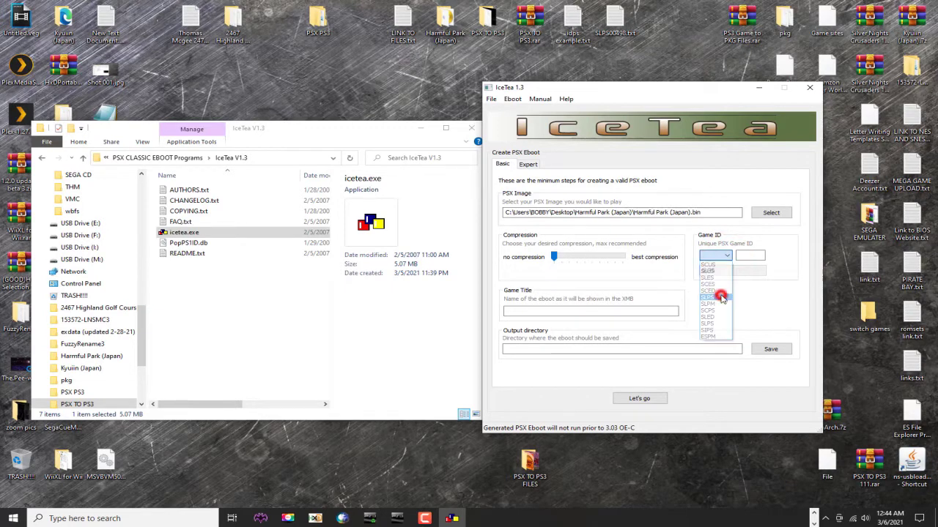
pyautogui.click(740, 256)
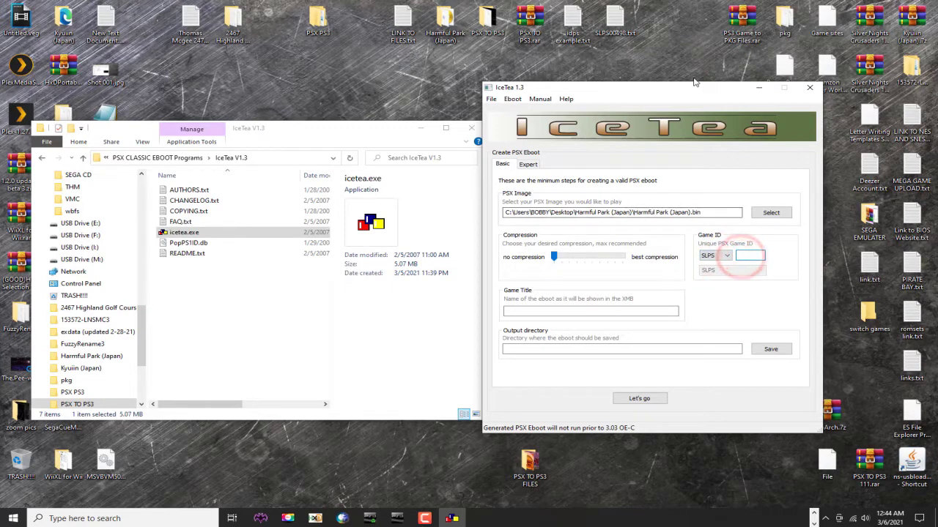
pyautogui.write('00498')
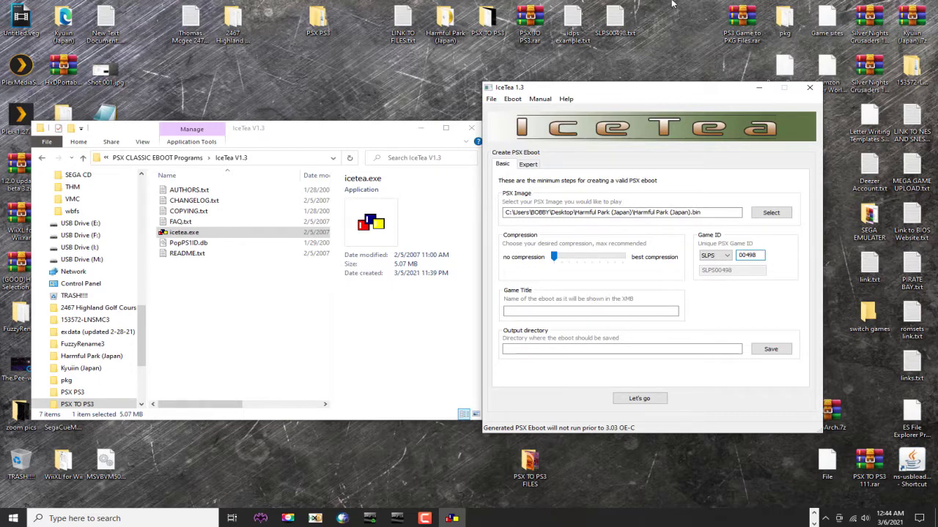
# Return to the eboot programs folder and select the PSX2PSP 1.4 folder
pyautogui.click(529, 311)
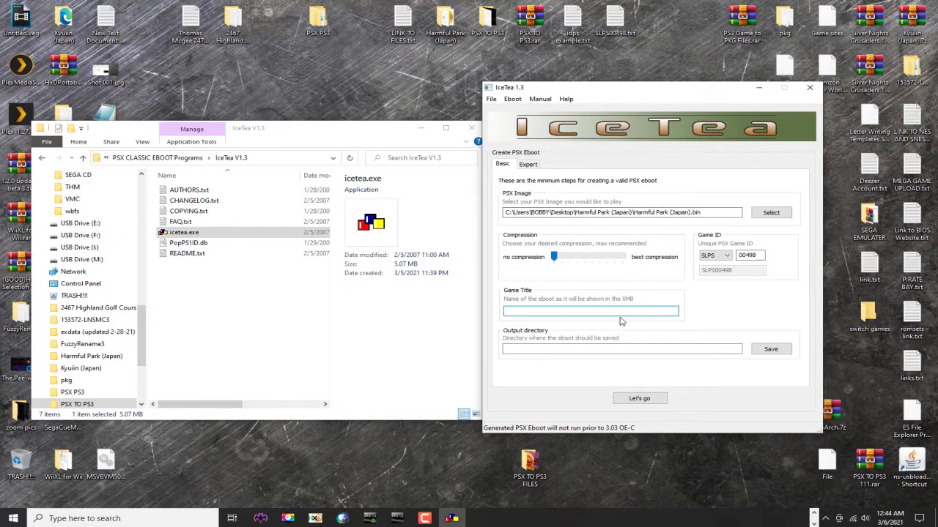
pyautogui.click(41, 157)
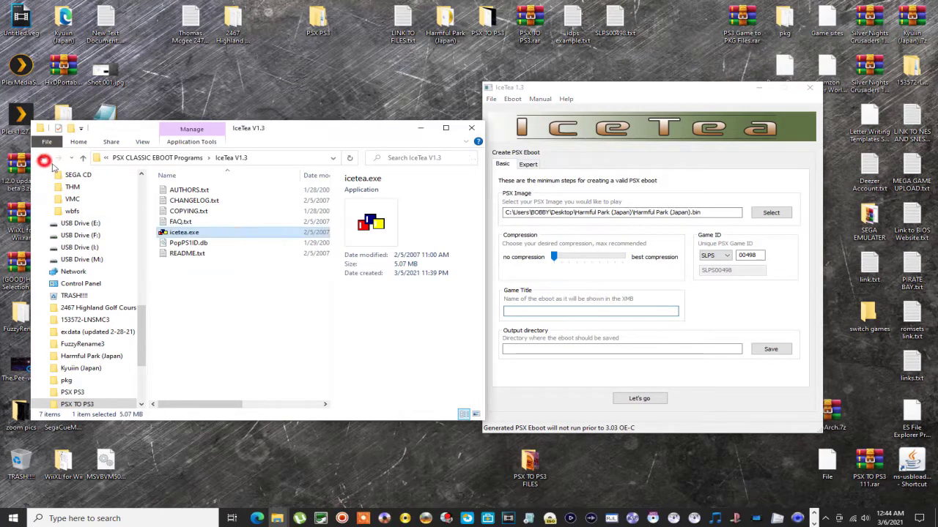
pyautogui.click(185, 222)
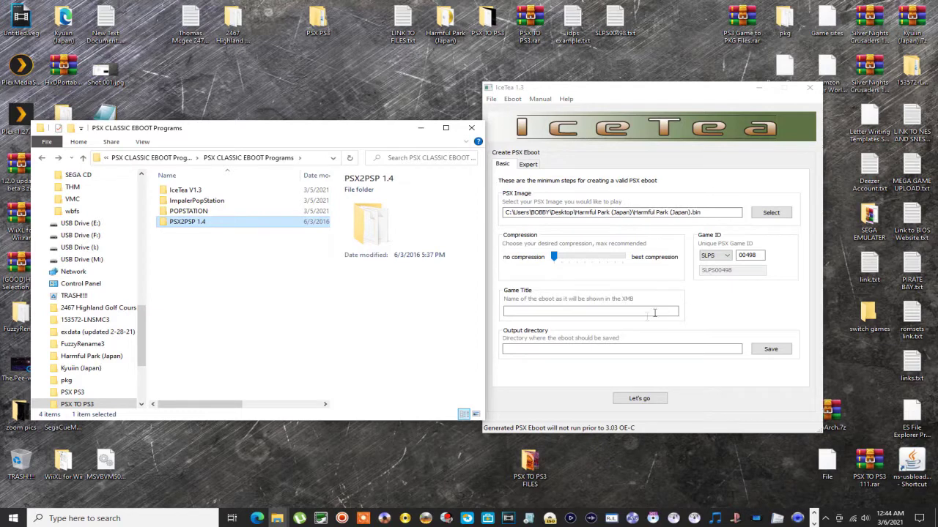
# Set the game title to HARMFUL PARK and the output to EBOOT.PBP in the desktop's PSX TO PS3 folder
pyautogui.click(530, 309)
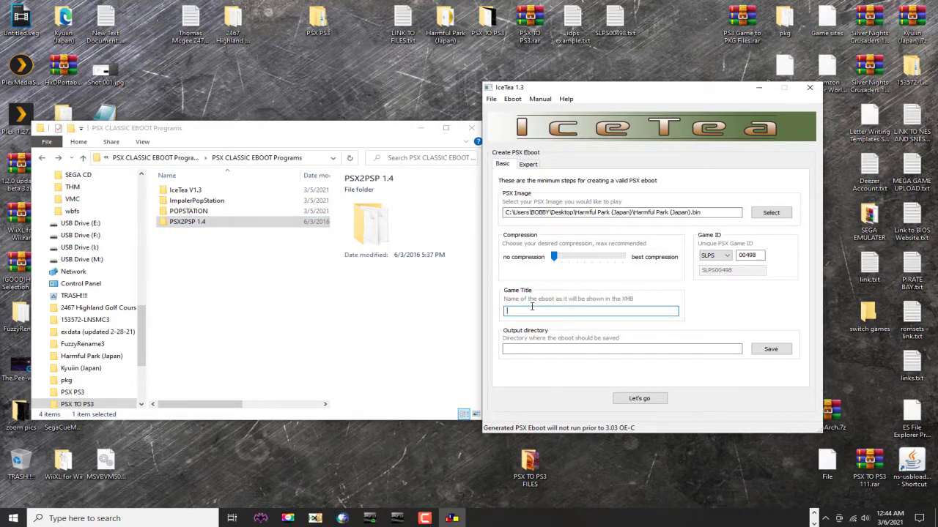
pyautogui.write('HARMFUL PARK')
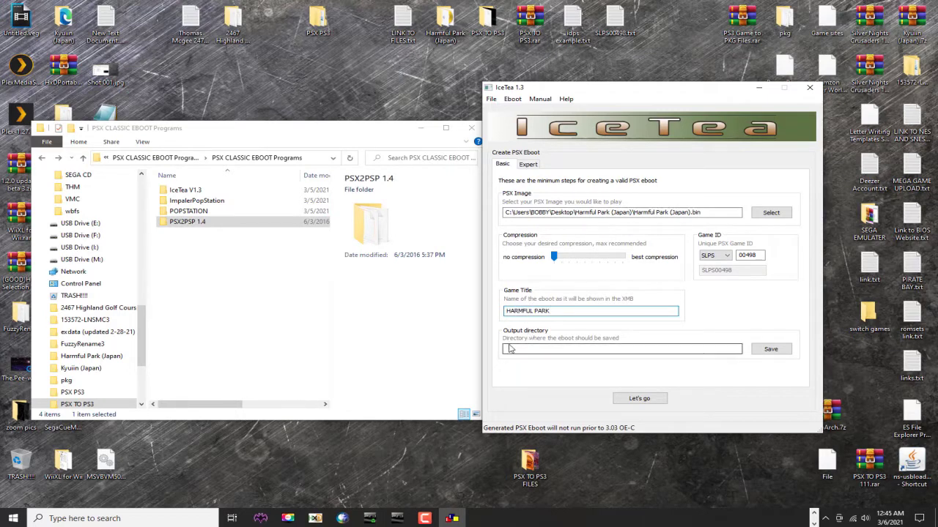
pyautogui.click(765, 349)
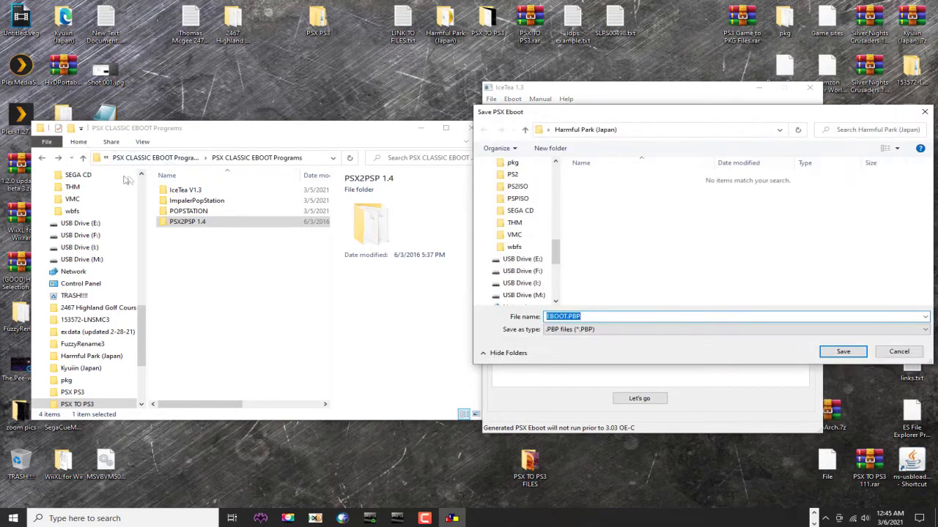
pyautogui.click(43, 159)
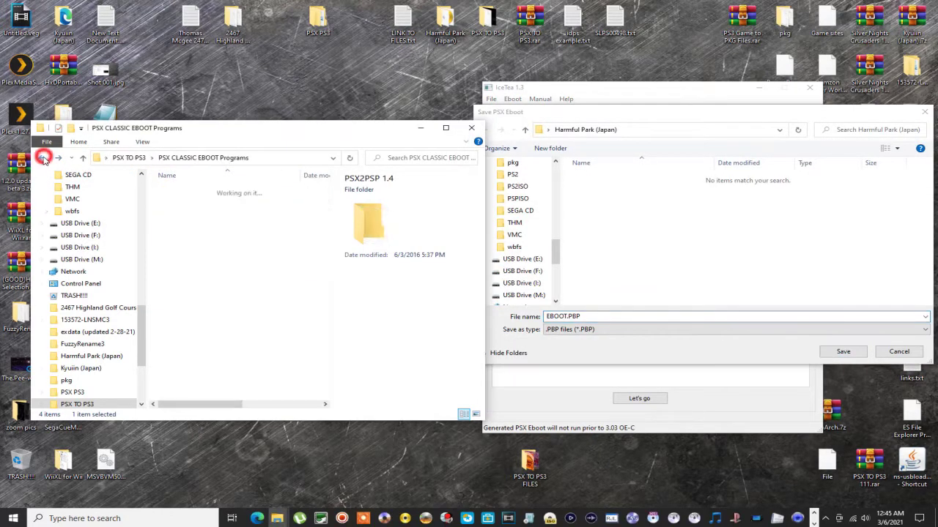
pyautogui.click(126, 158)
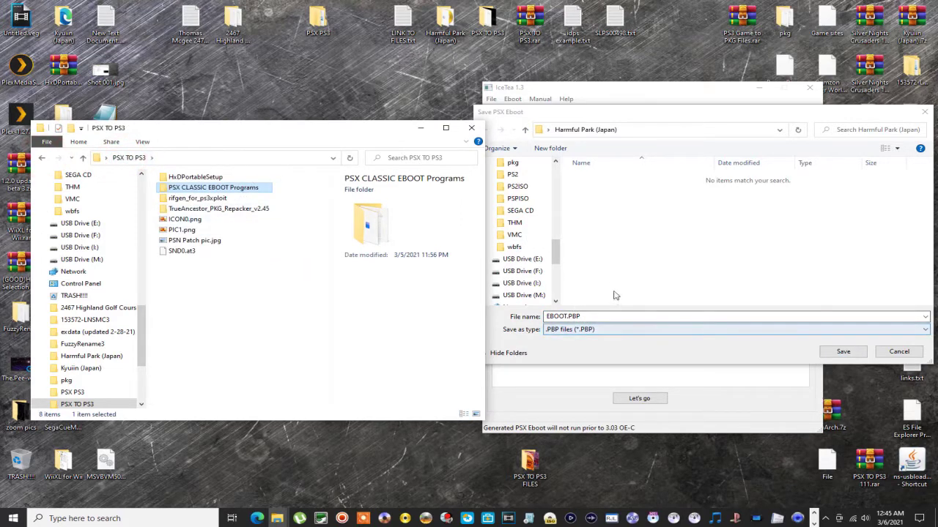
pyautogui.scroll(10, 529, 223)
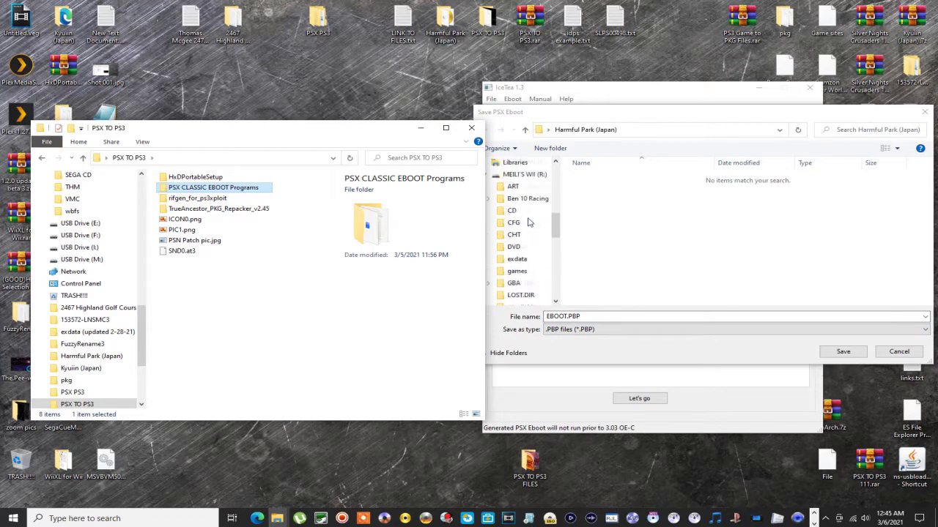
pyautogui.scroll(3, 529, 223)
pyautogui.click(510, 183)
pyautogui.scroll(-5, 720, 271)
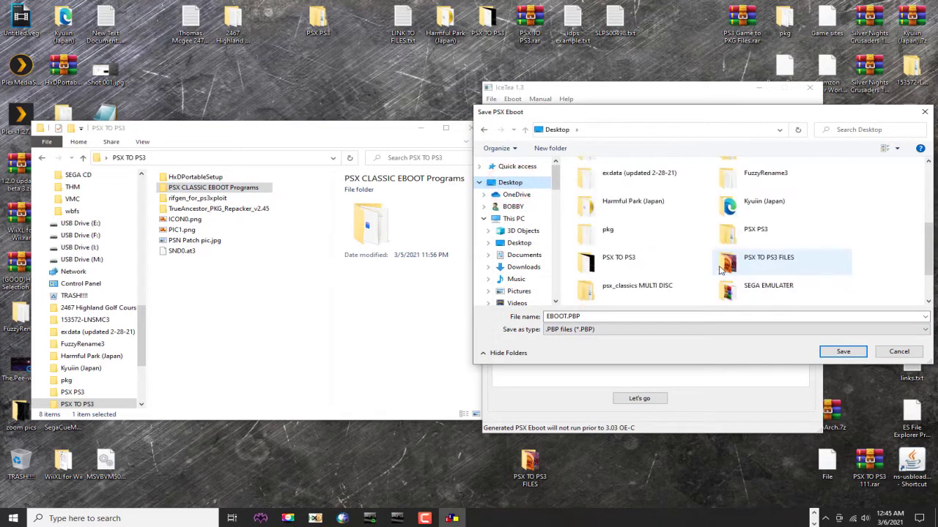
pyautogui.click(667, 261)
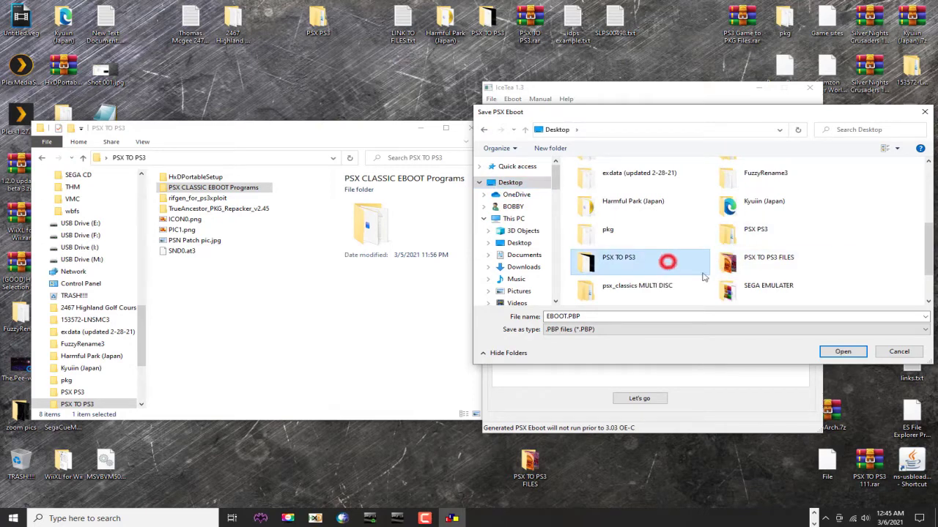
pyautogui.click(824, 349)
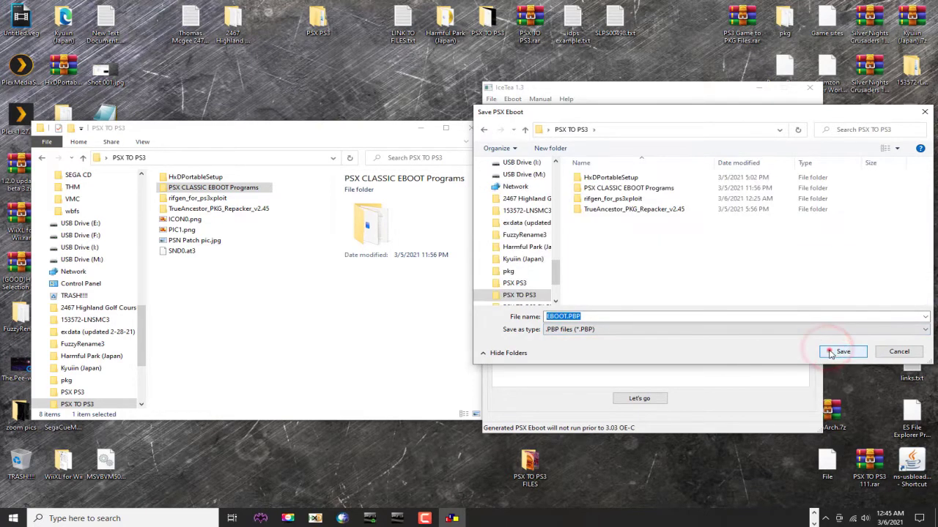
pyautogui.click(824, 352)
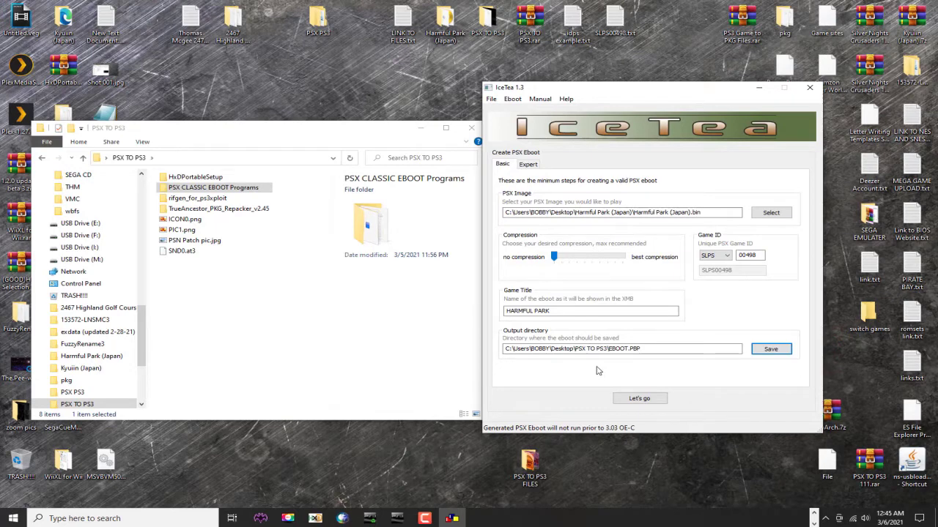
# Open the expert appearance settings and check ICON0.png, PIC1.png and SND0.at3 in the PSX TO PS3 folder, closing the stray browser window
pyautogui.click(528, 166)
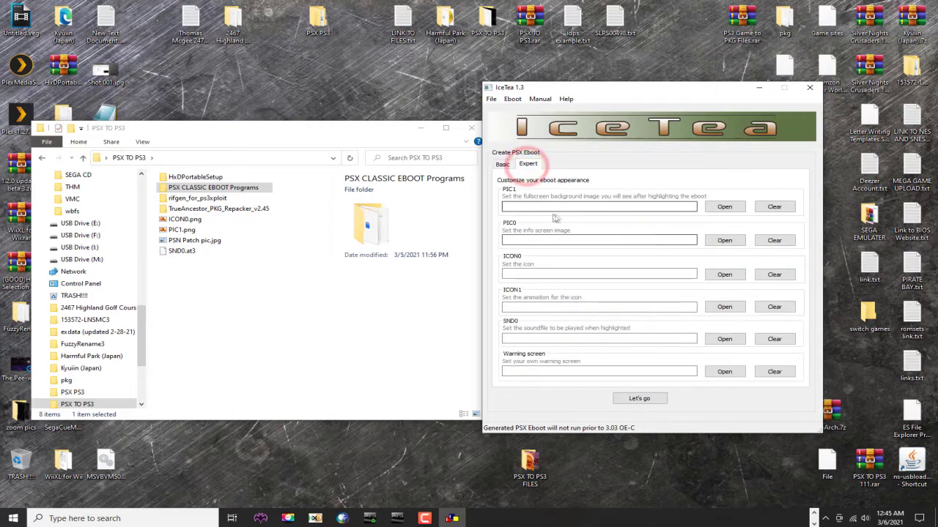
pyautogui.moveTo(150, 215); pyautogui.dragTo(174, 232)
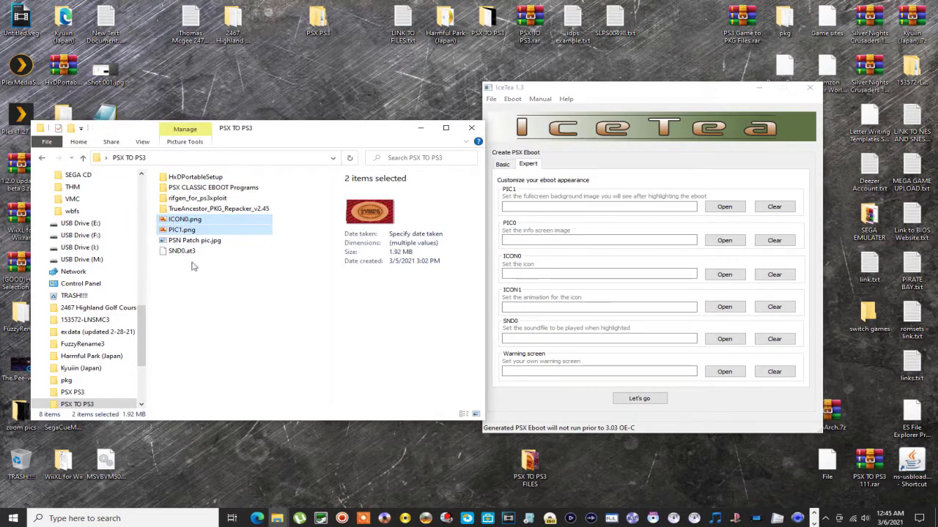
pyautogui.click(185, 251)
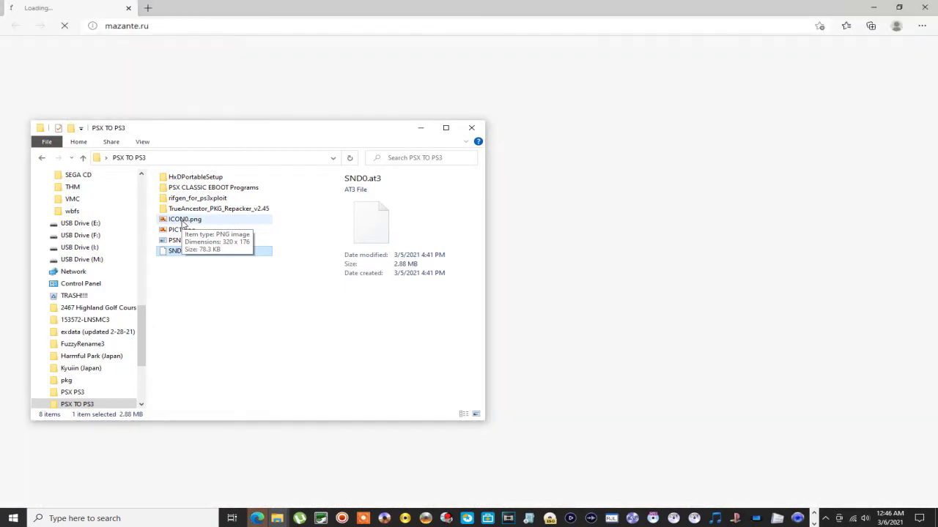
pyautogui.click(917, 16)
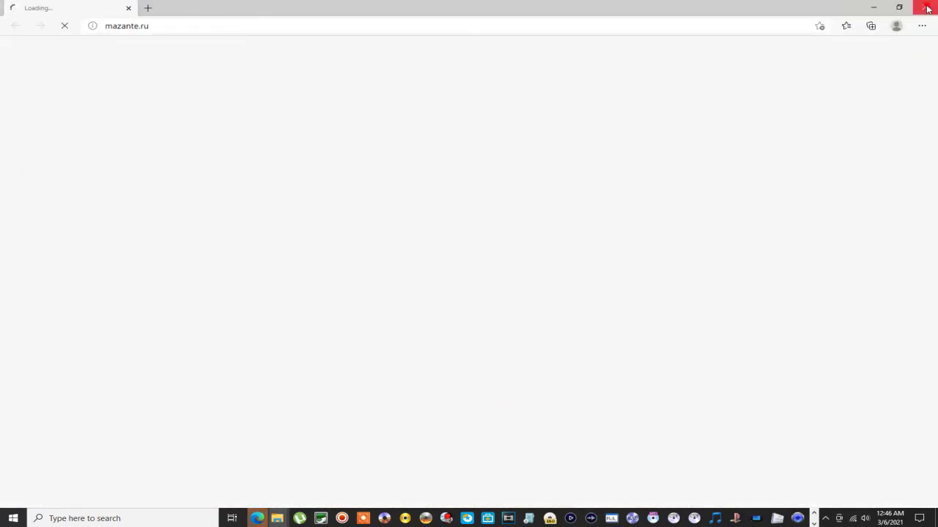
pyautogui.click(927, 7)
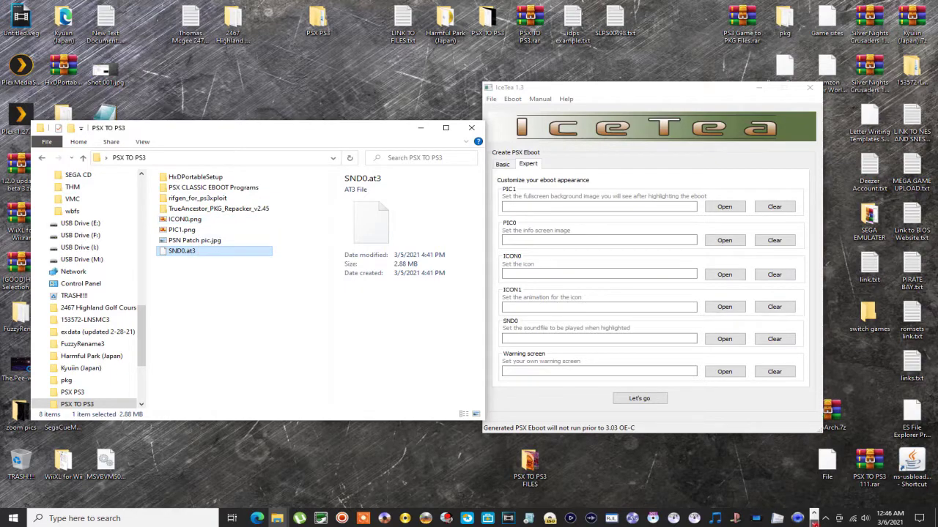
# Switch to Chrome to view the JPG to PNG converter site and look through the Harmful Park image results
pyautogui.click(797, 518)
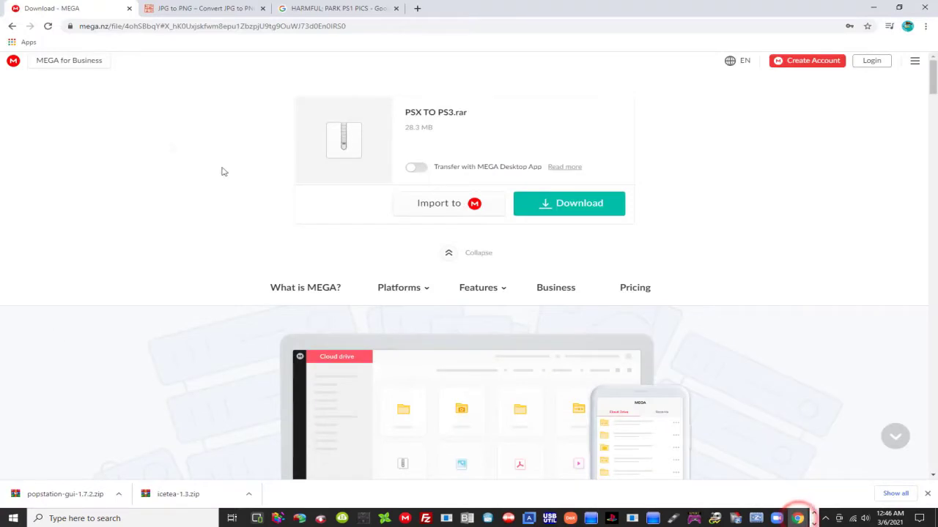
pyautogui.click(160, 8)
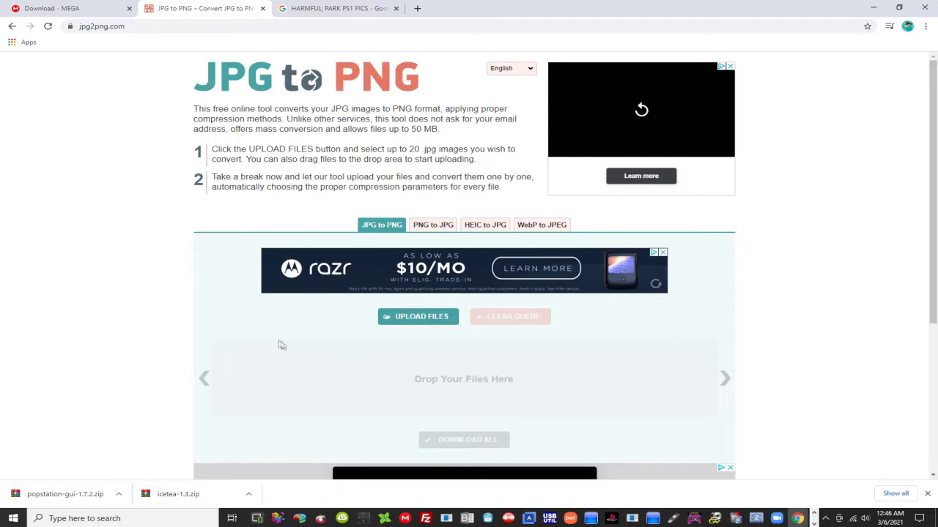
pyautogui.click(352, 9)
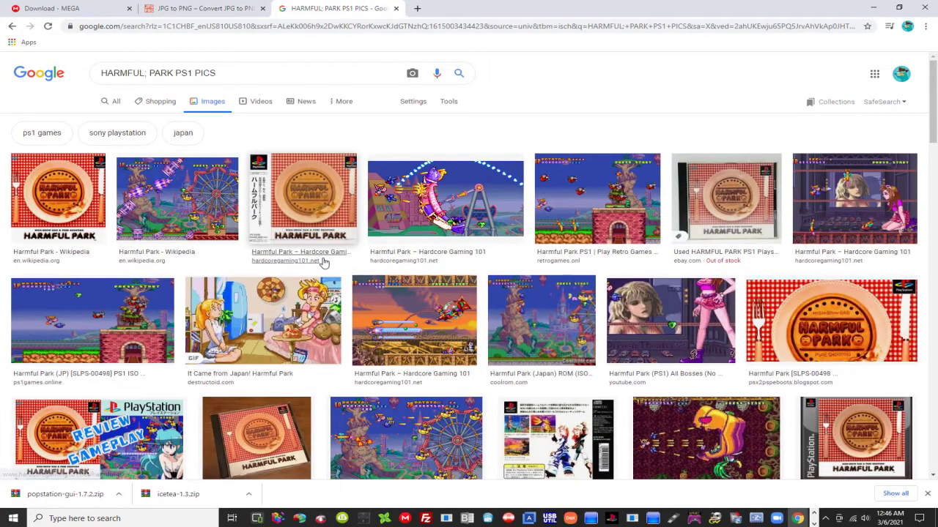
pyautogui.scroll(-10, 325, 262)
pyautogui.scroll(-5, 385, 322)
pyautogui.scroll(20, 388, 320)
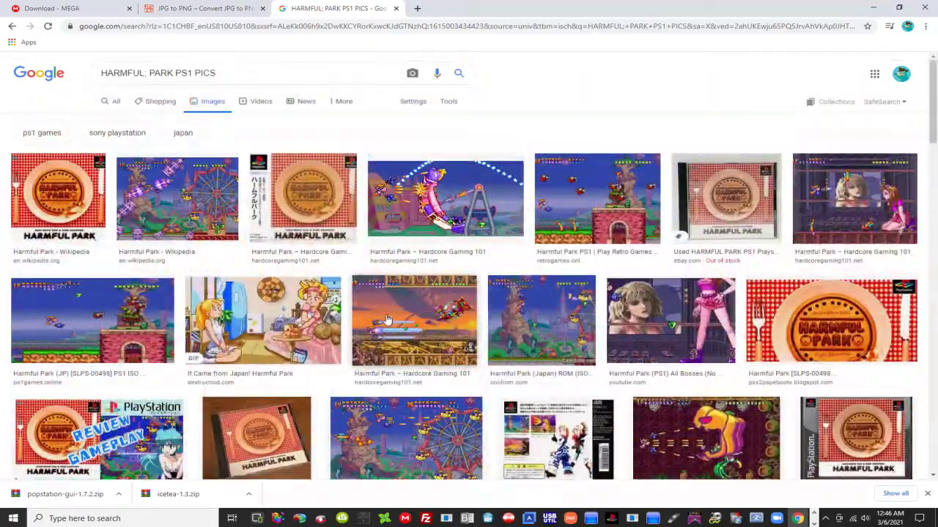
pyautogui.click(868, 11)
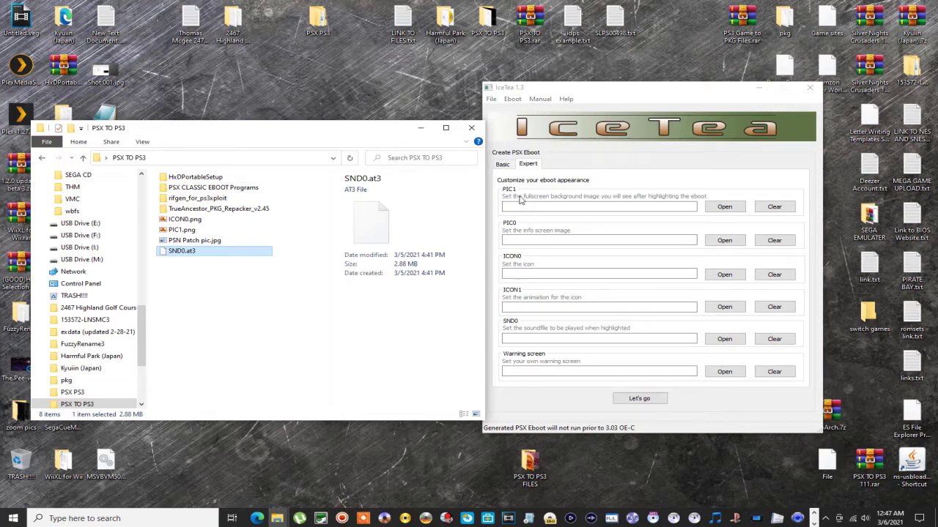
# Set PIC1.png as the eboot's fullscreen background image and ICON0.png as its icon, both from the PSX TO PS3 folder
pyautogui.click(713, 207)
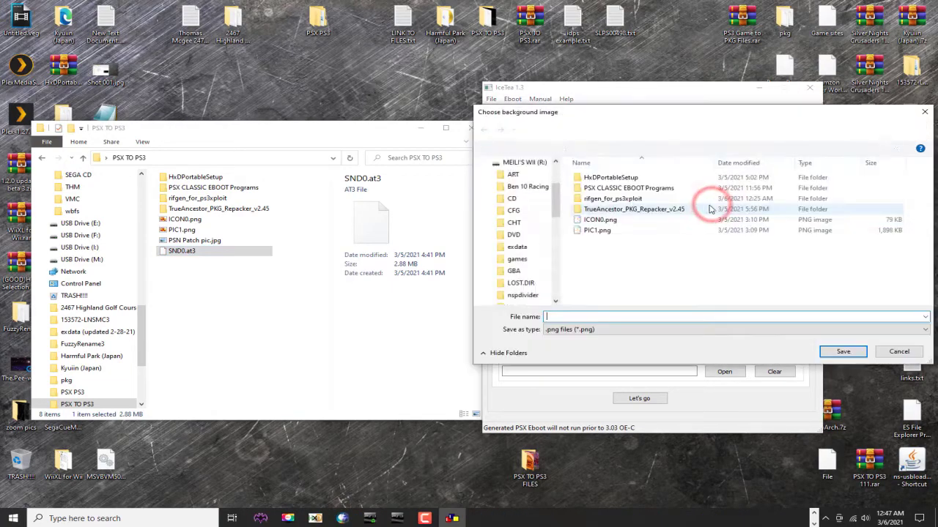
pyautogui.click(601, 231)
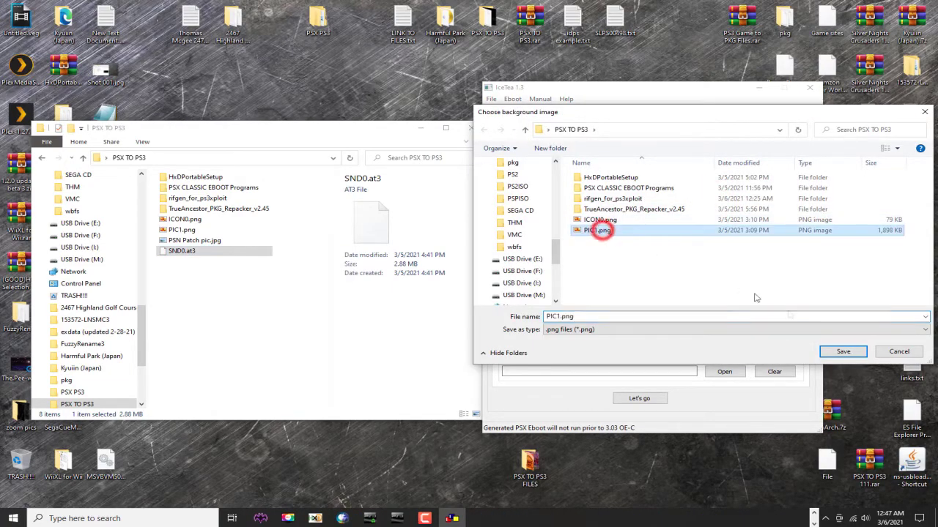
pyautogui.click(840, 352)
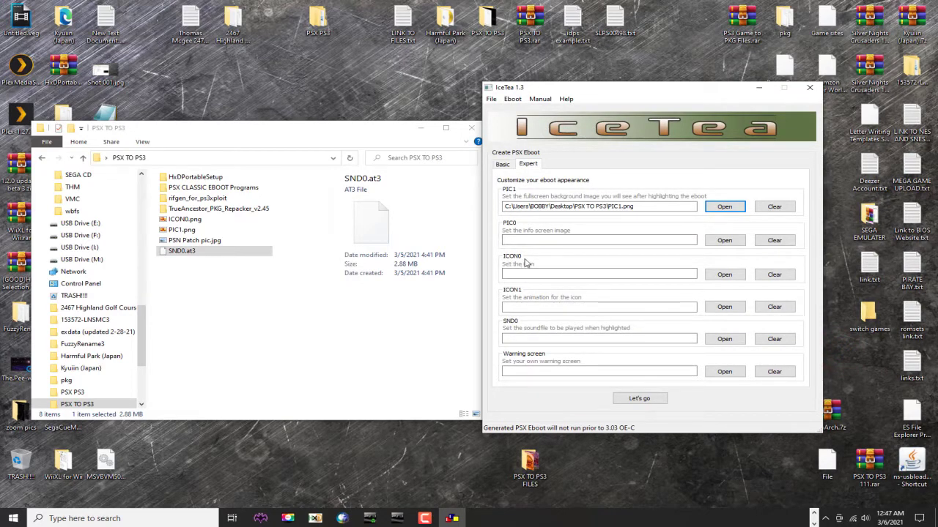
pyautogui.click(722, 275)
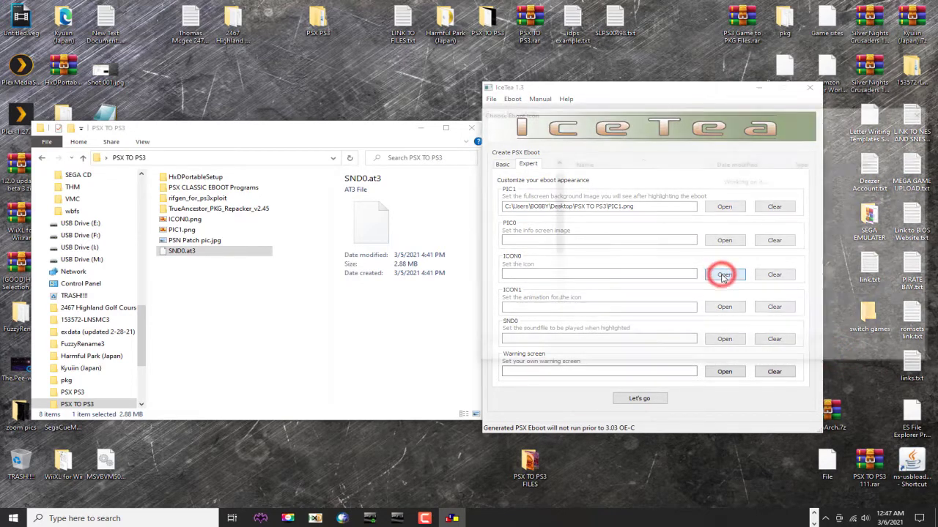
pyautogui.click(601, 220)
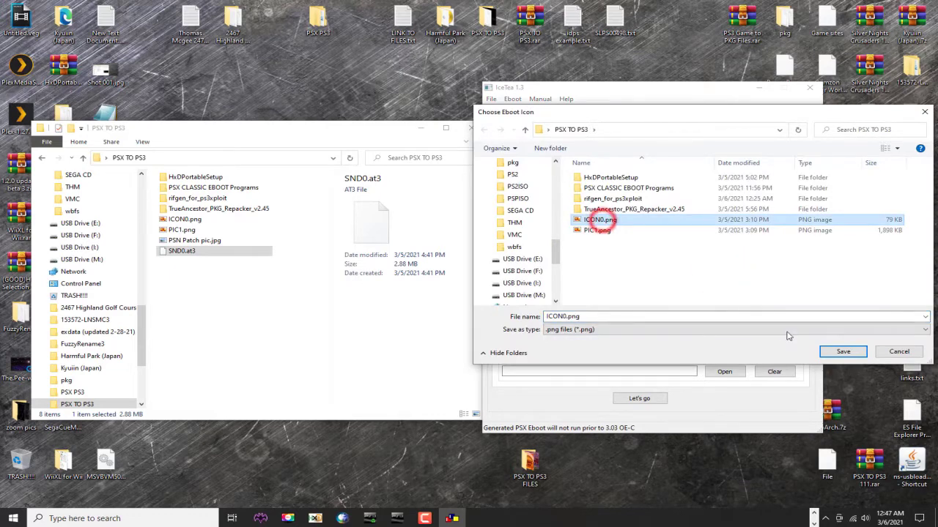
pyautogui.click(840, 352)
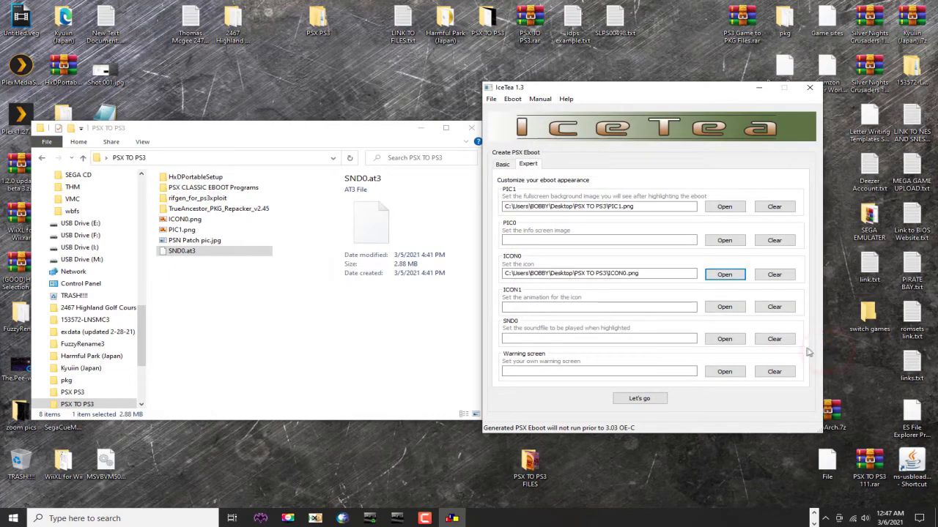
# Set SND0.at3 from the PSX TO PS3 folder as the eboot's background sound
pyautogui.click(718, 339)
pyautogui.click(593, 221)
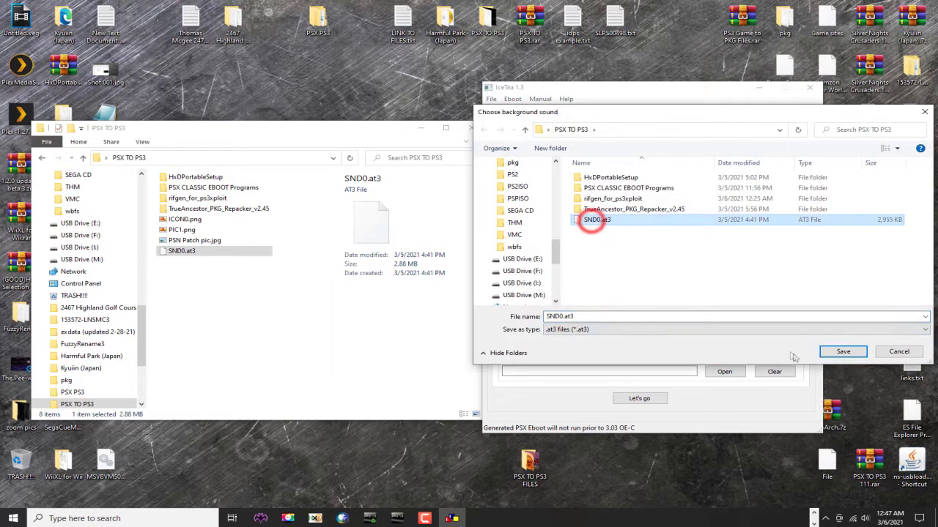
pyautogui.click(835, 352)
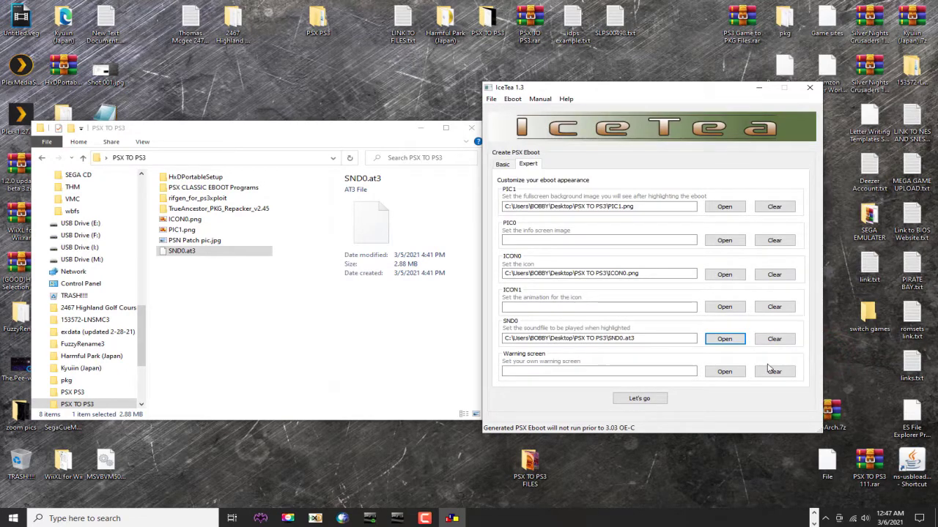
# Return to the basic settings, create the eboot and select the resulting EBOOT.PBP in the PSX TO PS3 folder
pyautogui.click(503, 165)
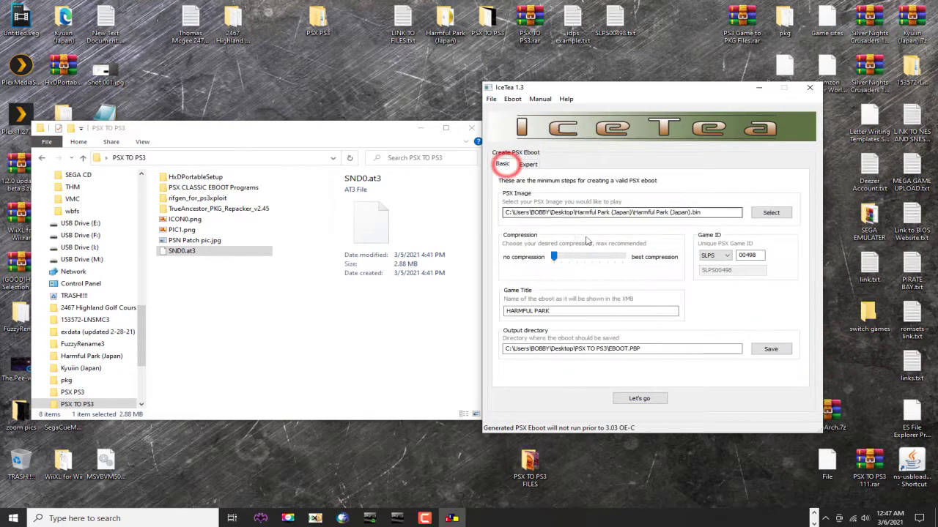
pyautogui.click(639, 398)
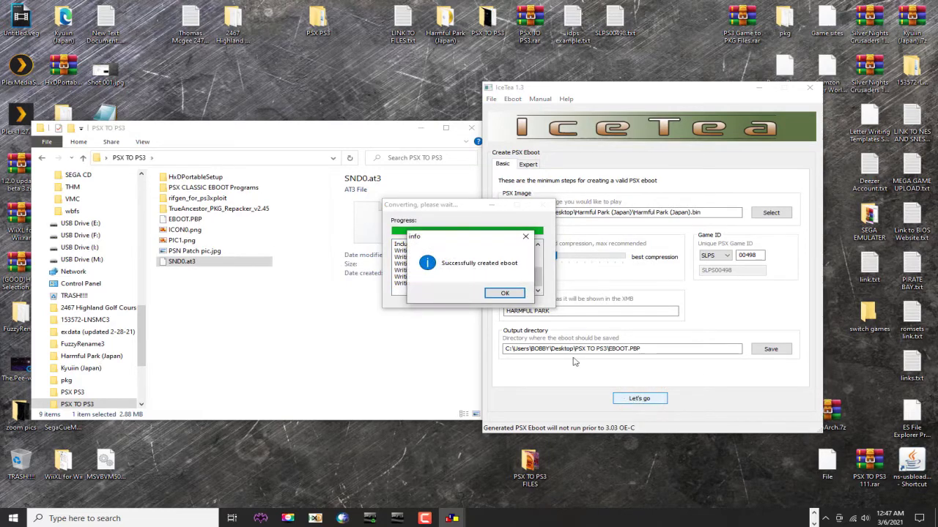
pyautogui.click(502, 293)
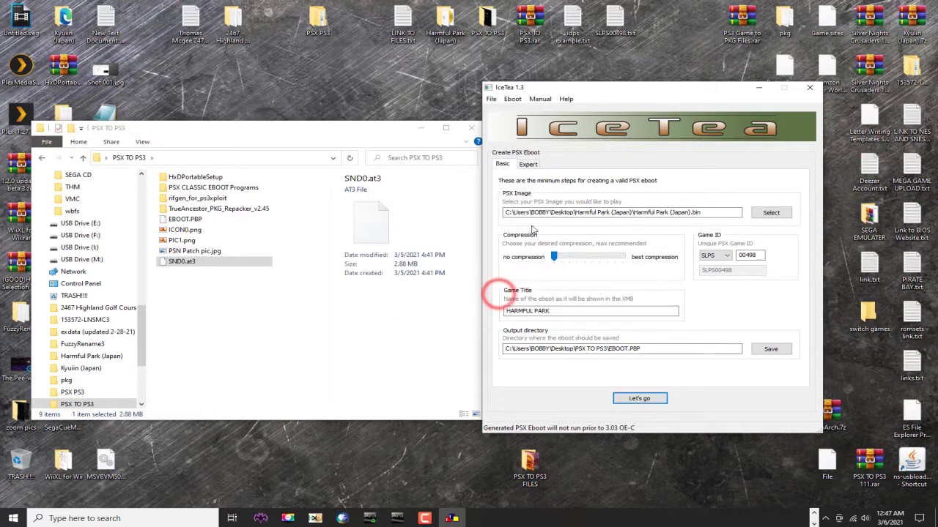
pyautogui.click(172, 219)
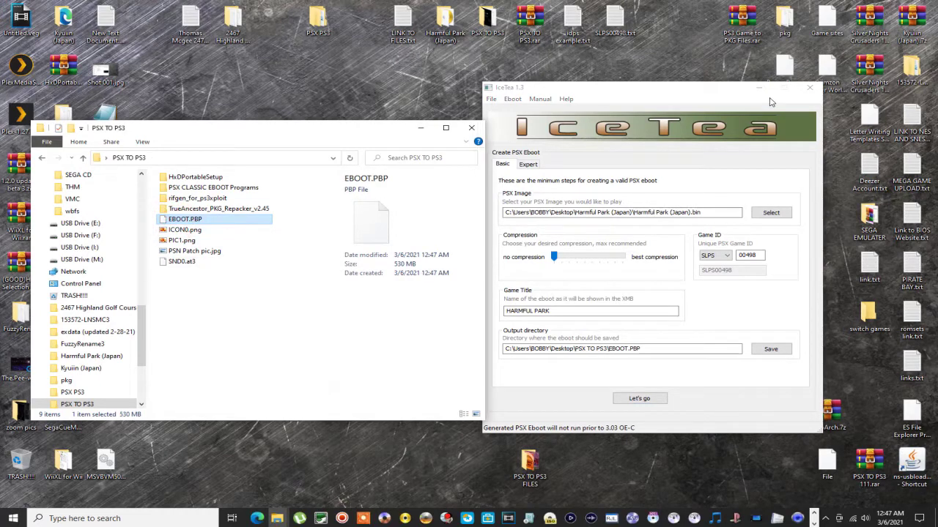
# Move EBOOT.PBP from the PSX TO PS3 folder into its PSX CLASSIC EBOOT Programs subfolder
pyautogui.moveTo(679, 89); pyautogui.dragTo(743, 92)
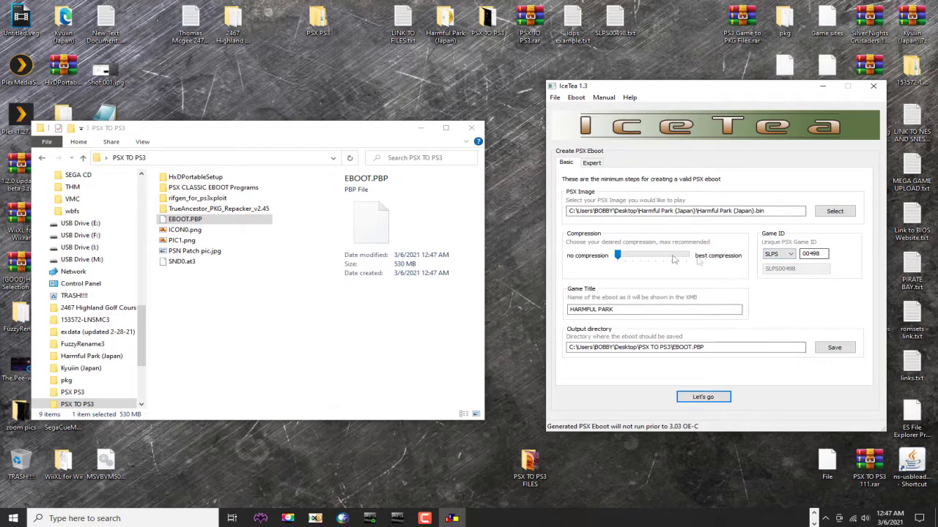
pyautogui.click(196, 219)
pyautogui.rightClick(197, 219)
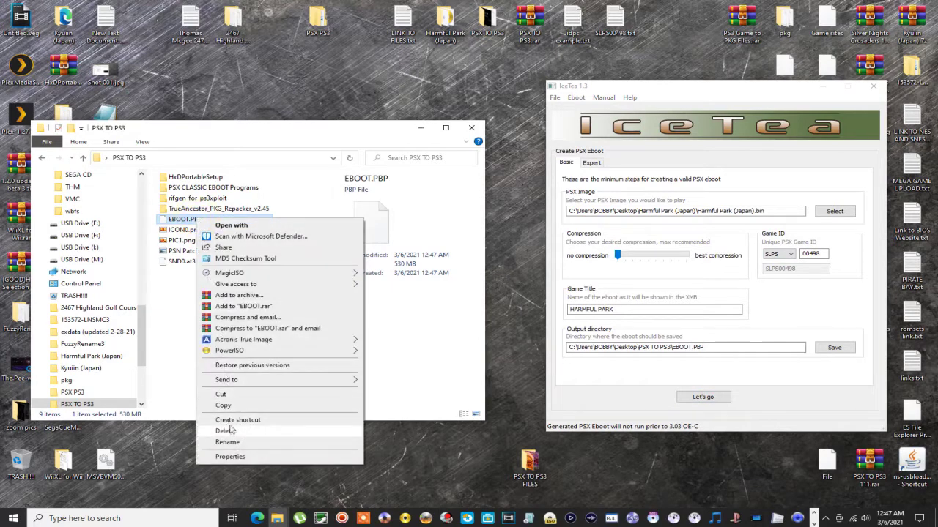
pyautogui.click(222, 396)
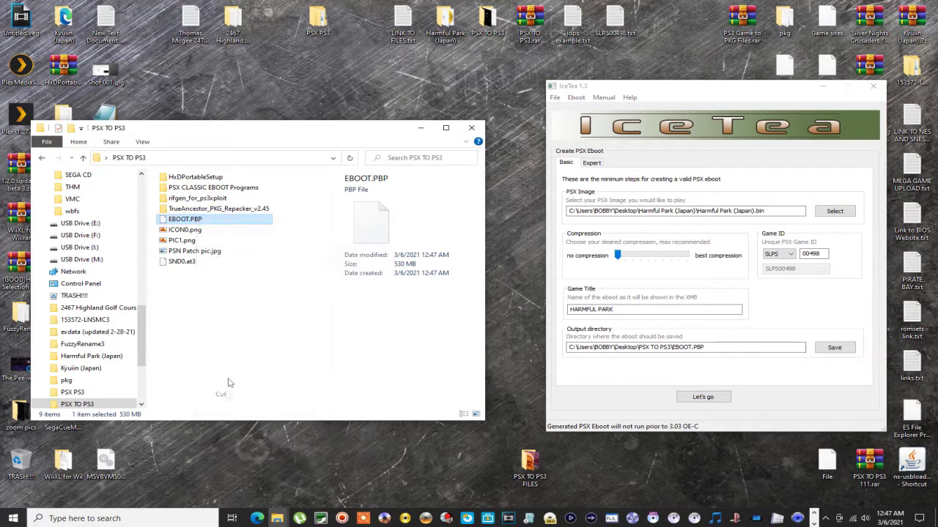
pyautogui.doubleClick(193, 189)
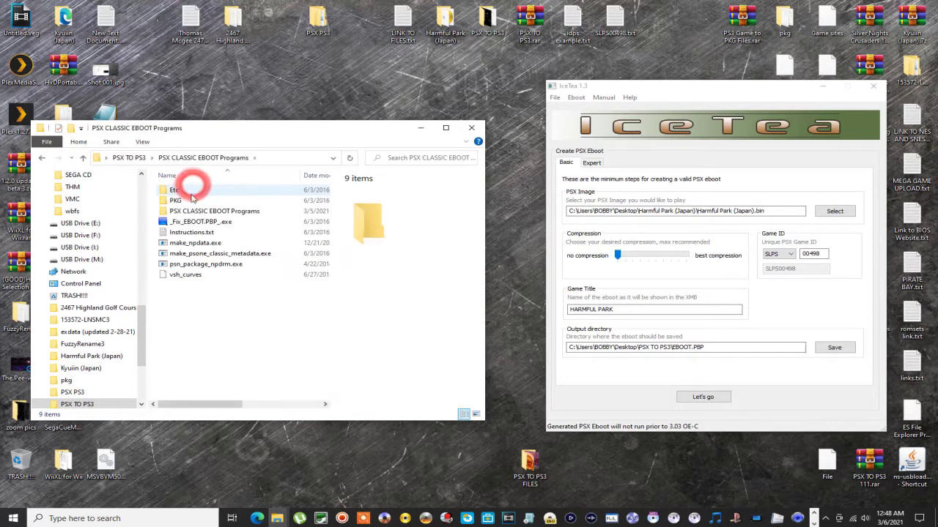
pyautogui.rightClick(195, 295)
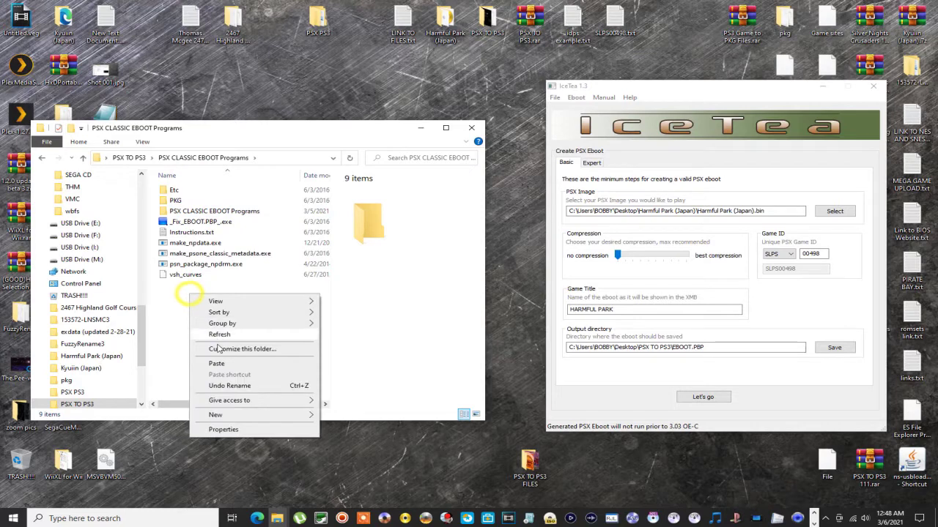
pyautogui.click(223, 365)
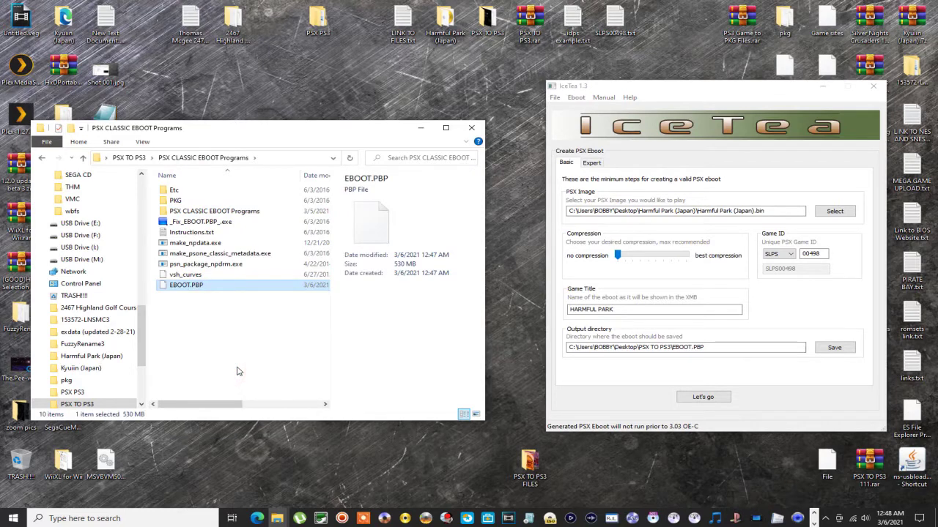
pyautogui.click(203, 301)
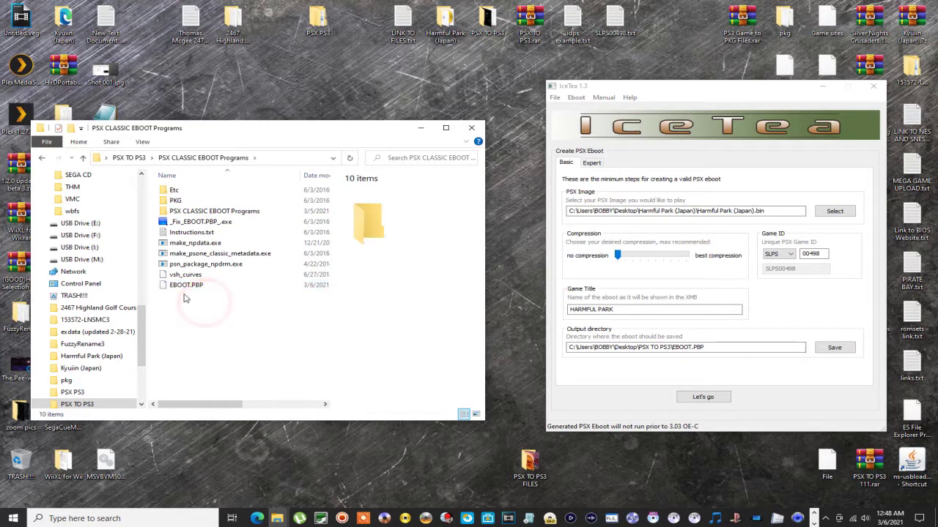
# Process EBOOT.PBP with _Fix_EBOOT.PBP_.exe and open the PKG folder
pyautogui.moveTo(183, 289); pyautogui.dragTo(207, 225)
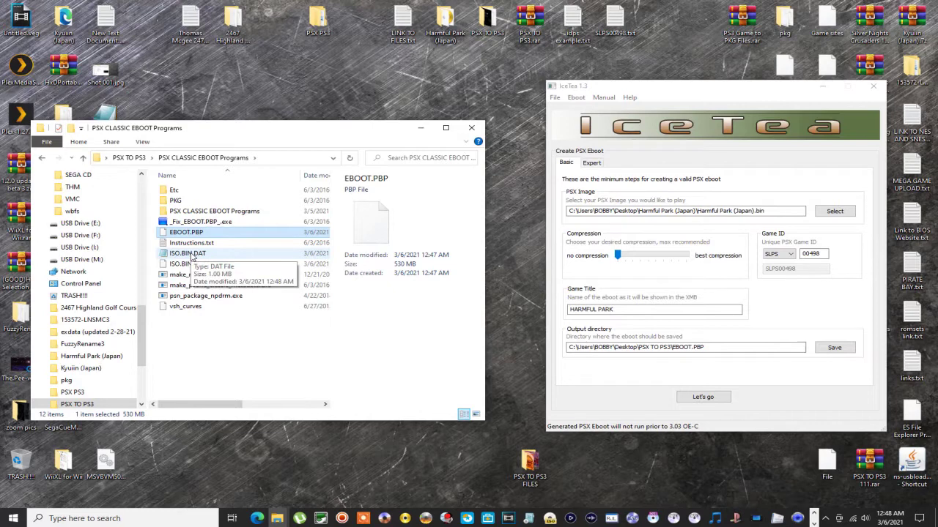
pyautogui.press('Delete')
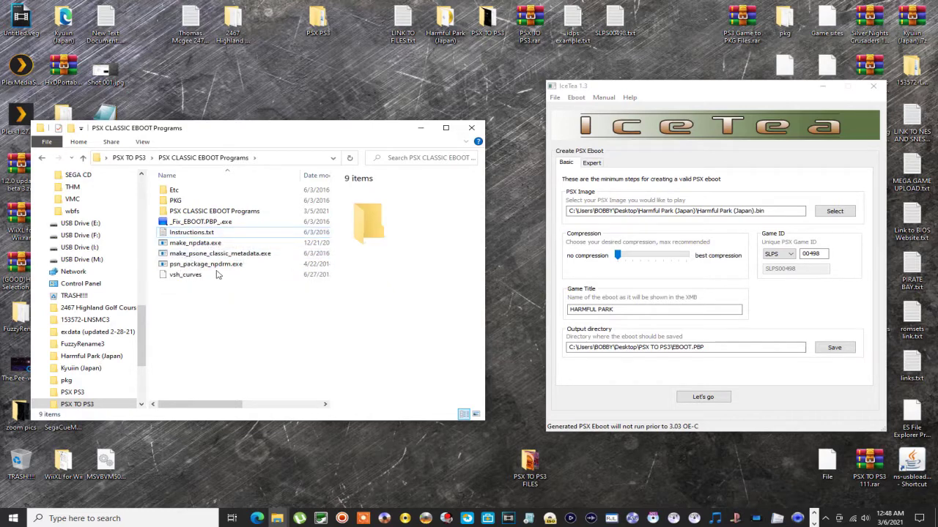
pyautogui.doubleClick(183, 203)
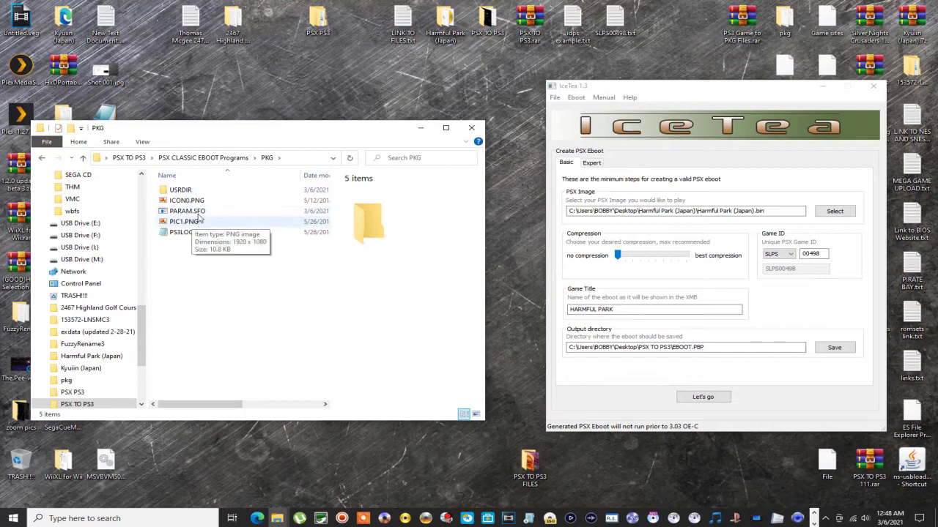
# Copy ICON0.png, PIC1.png and SND0.at3 from the PSX TO PS3 folder
pyautogui.click(42, 157)
pyautogui.click(43, 158)
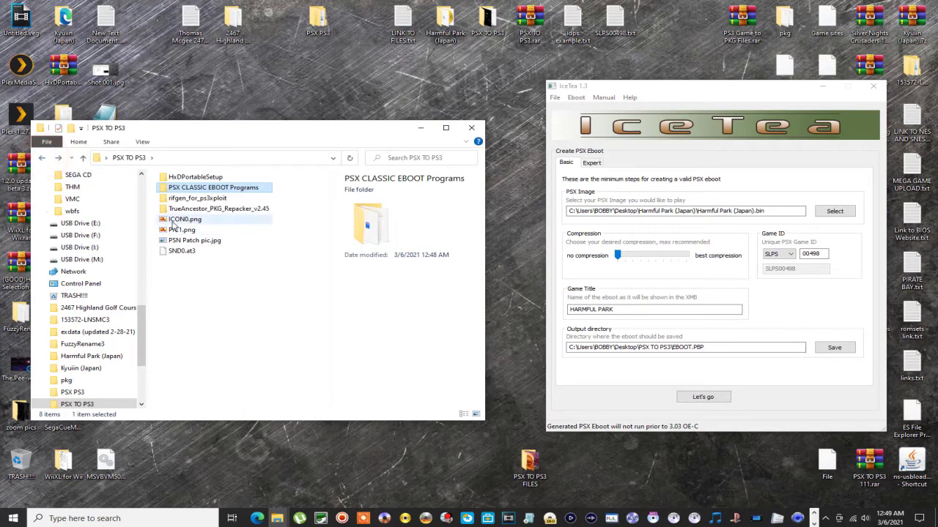
pyautogui.click(174, 221)
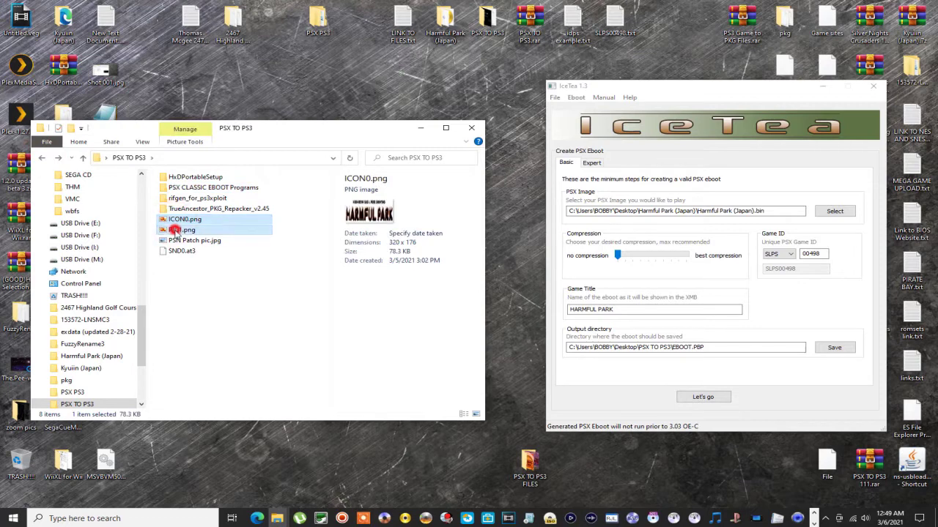
pyautogui.keyDown('ctrl'); pyautogui.click(177, 230); pyautogui.keyUp('ctrl')
pyautogui.keyDown('ctrl'); pyautogui.click(179, 251); pyautogui.keyUp('ctrl')
pyautogui.rightClick(180, 252)
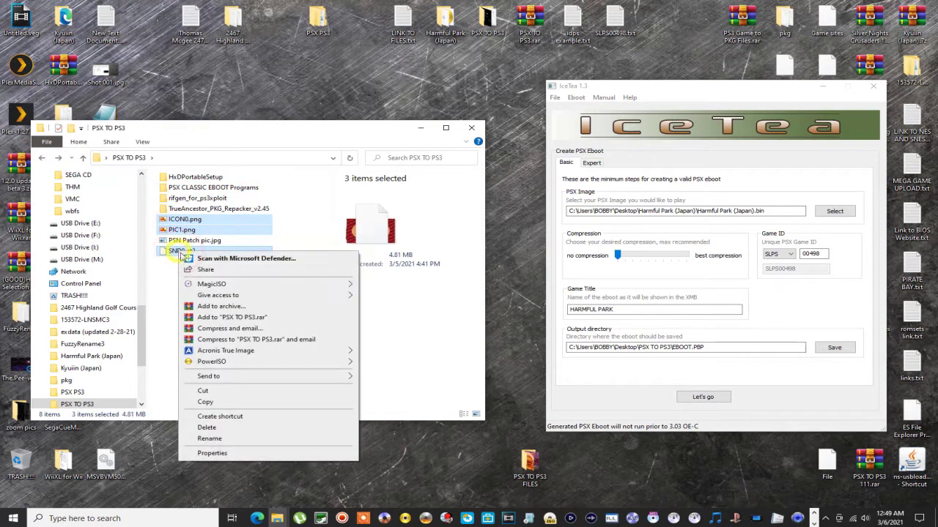
pyautogui.click(219, 402)
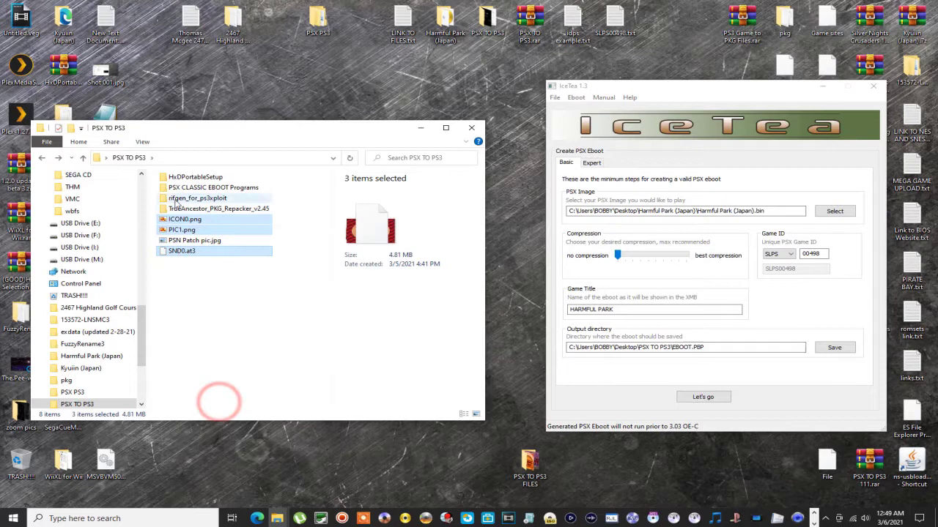
# Paste the copied artwork and sound files into the PKG folder of PSX CLASSIC EBOOT Programs, replacing the existing files
pyautogui.click(176, 189)
pyautogui.doubleClick(176, 190)
pyautogui.click(182, 201)
pyautogui.doubleClick(182, 201)
pyautogui.rightClick(194, 248)
pyautogui.click(226, 324)
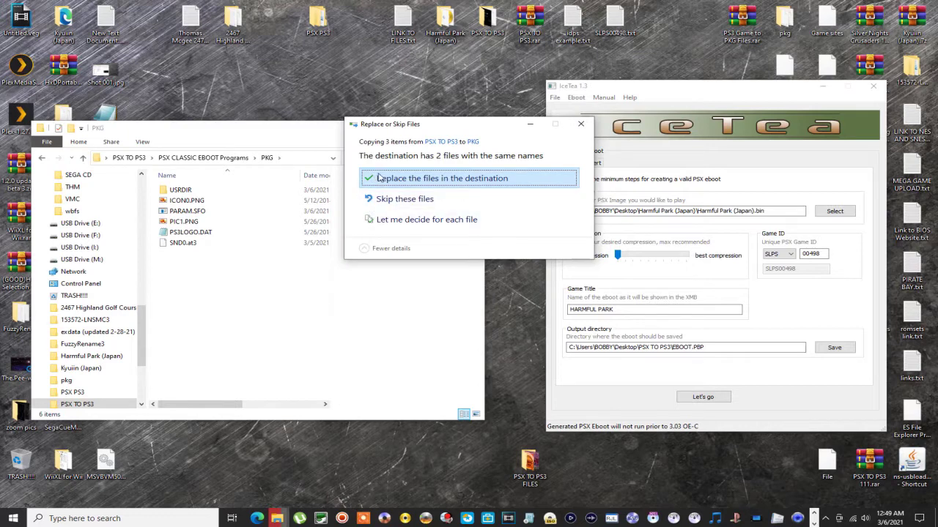
pyautogui.click(385, 180)
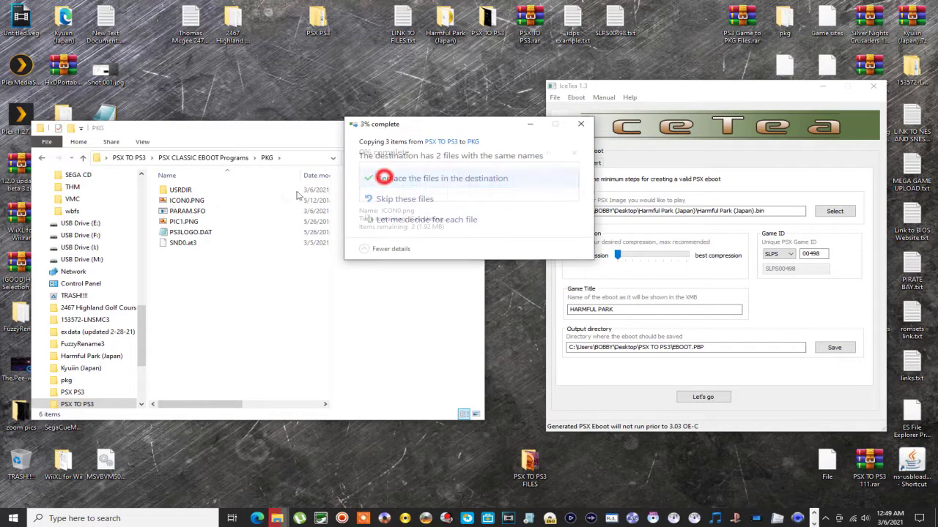
pyautogui.click(298, 306)
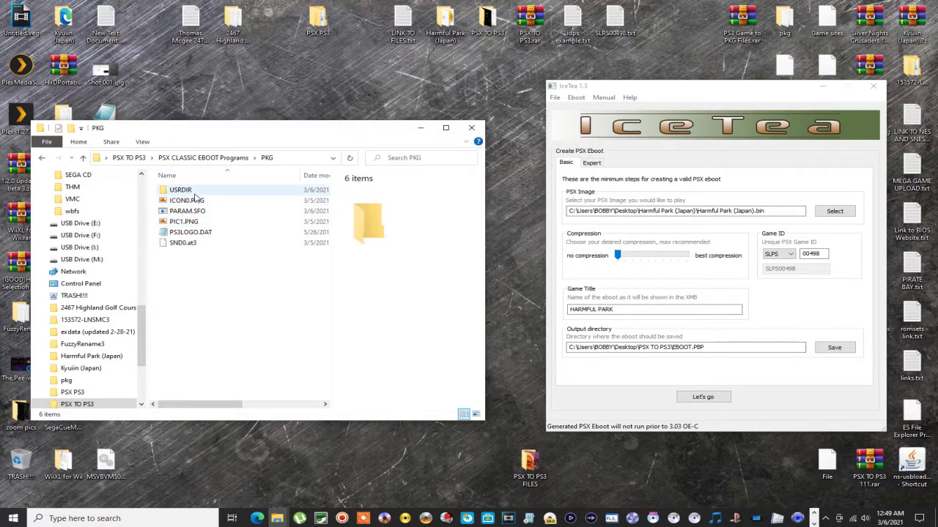
# Move the PKG folder from PSX CLASSIC EBOOT Programs into the game folder of TrueAncestor_PKG_Repacker_v2.45
pyautogui.click(42, 158)
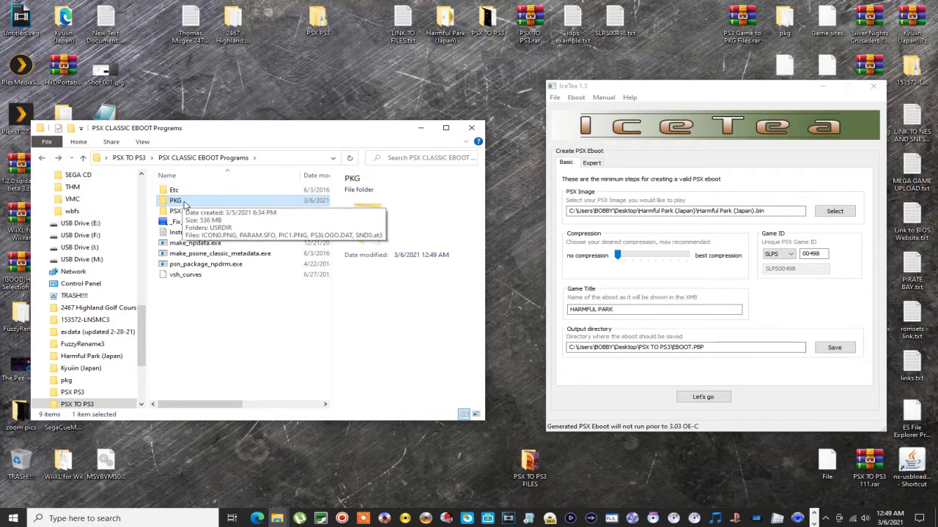
pyautogui.rightClick(183, 203)
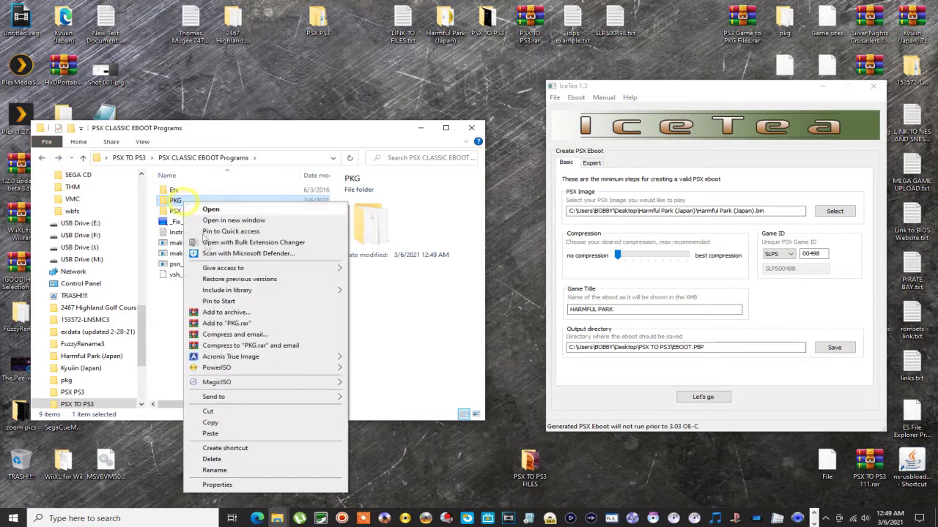
pyautogui.click(209, 412)
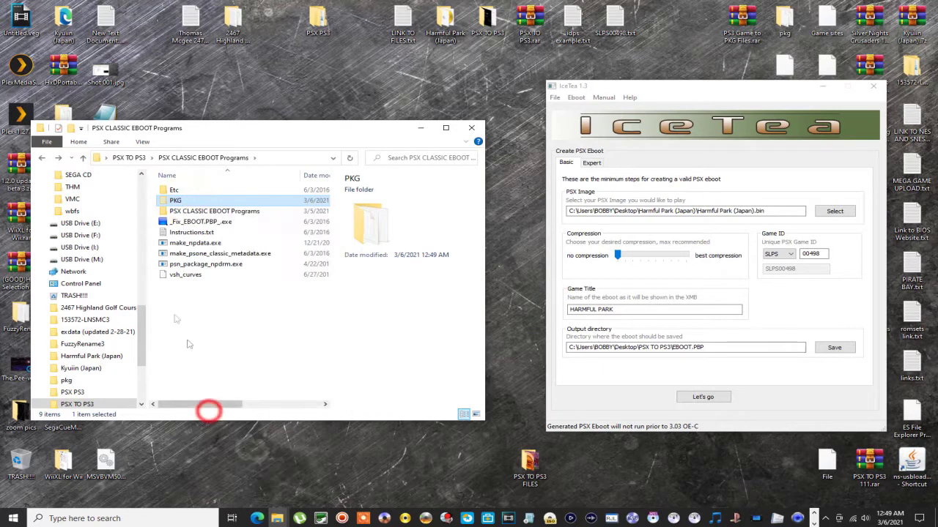
pyautogui.click(41, 158)
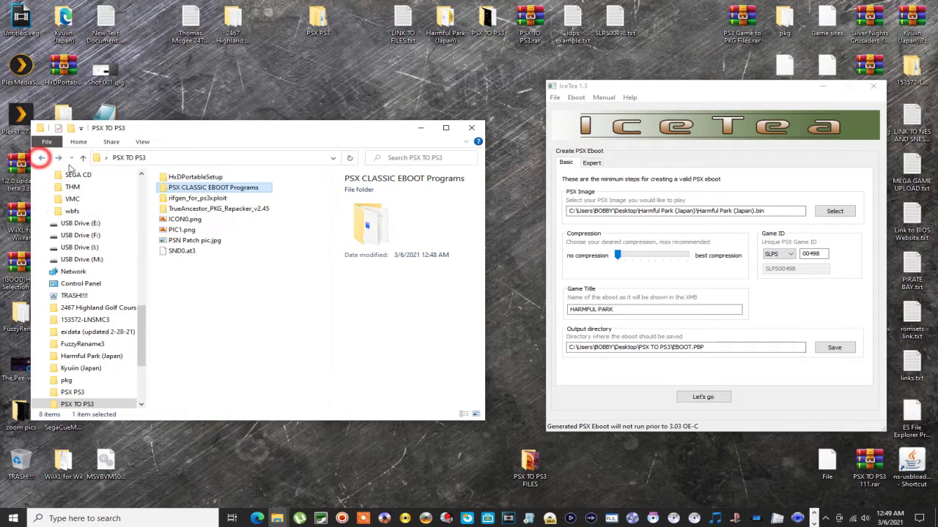
pyautogui.doubleClick(188, 209)
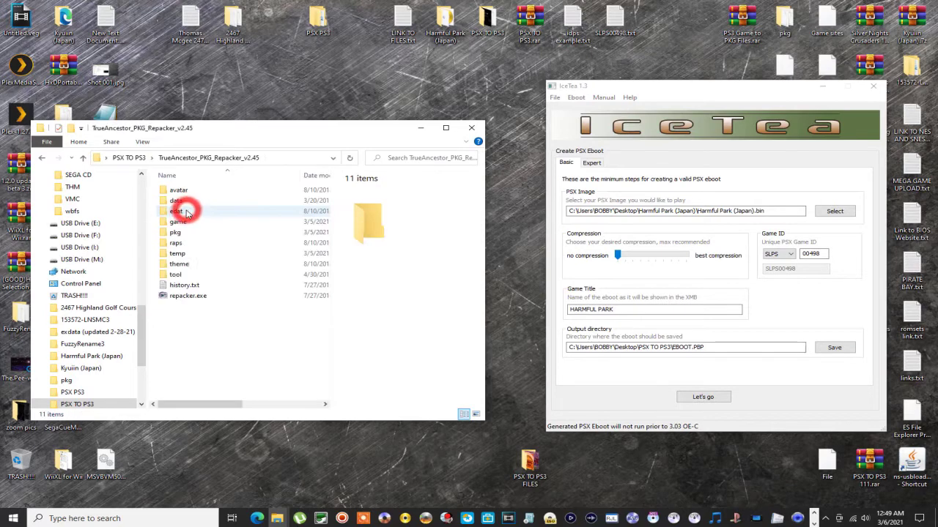
pyautogui.doubleClick(189, 223)
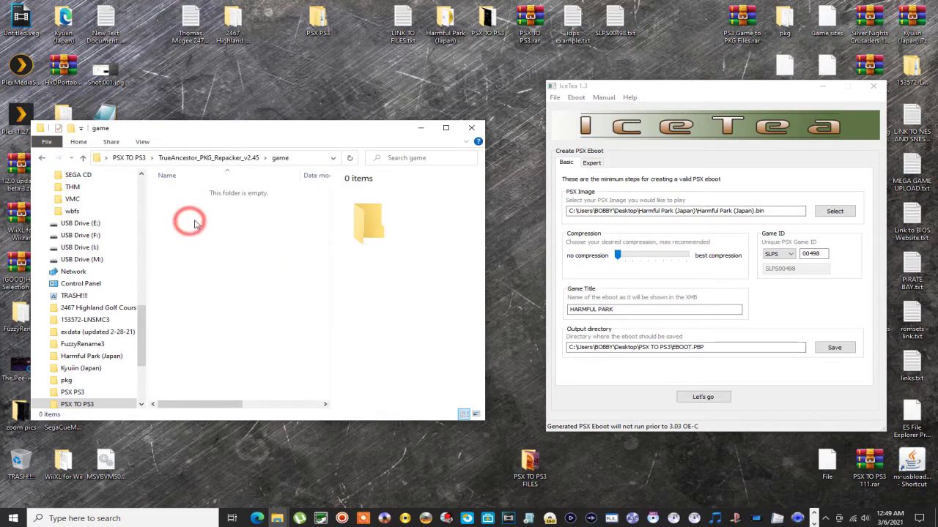
pyautogui.rightClick(193, 218)
pyautogui.click(231, 290)
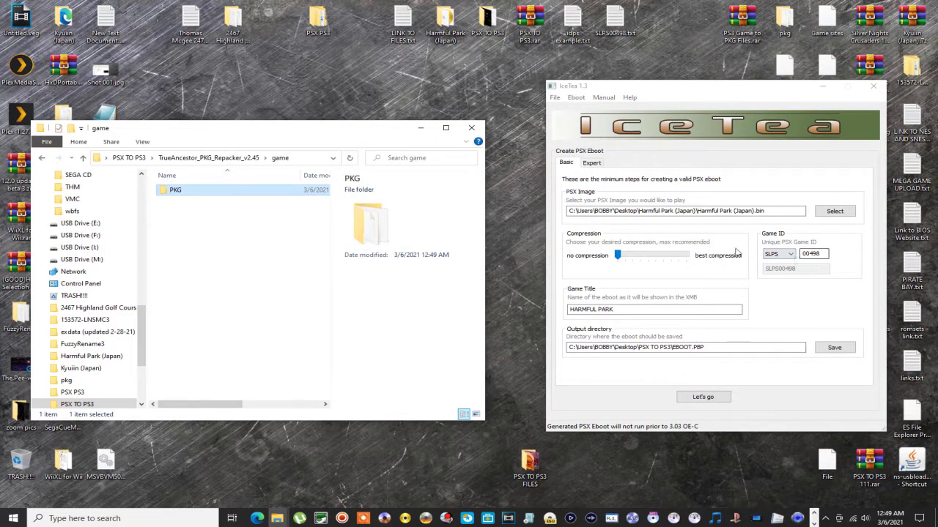
# Rename the moved PKG folder to the game ID SLPS00498
pyautogui.rightClick(187, 193)
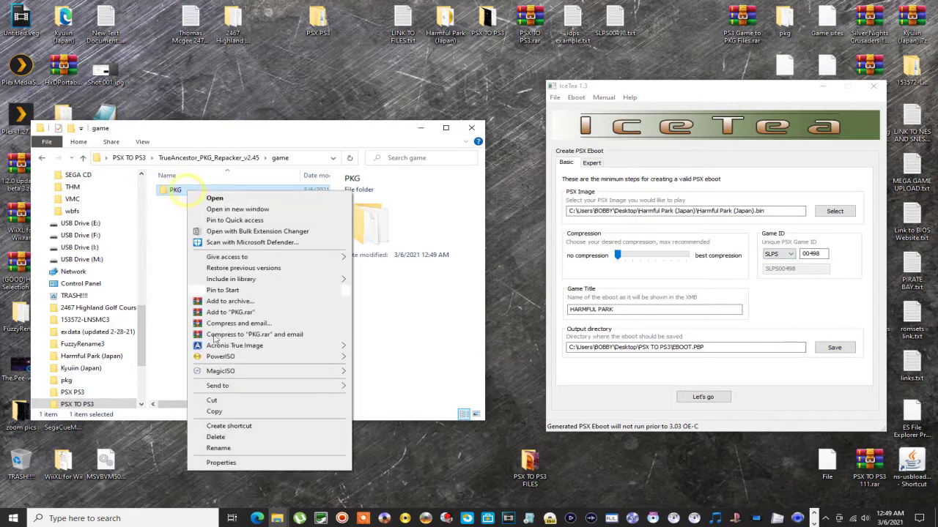
pyautogui.click(219, 448)
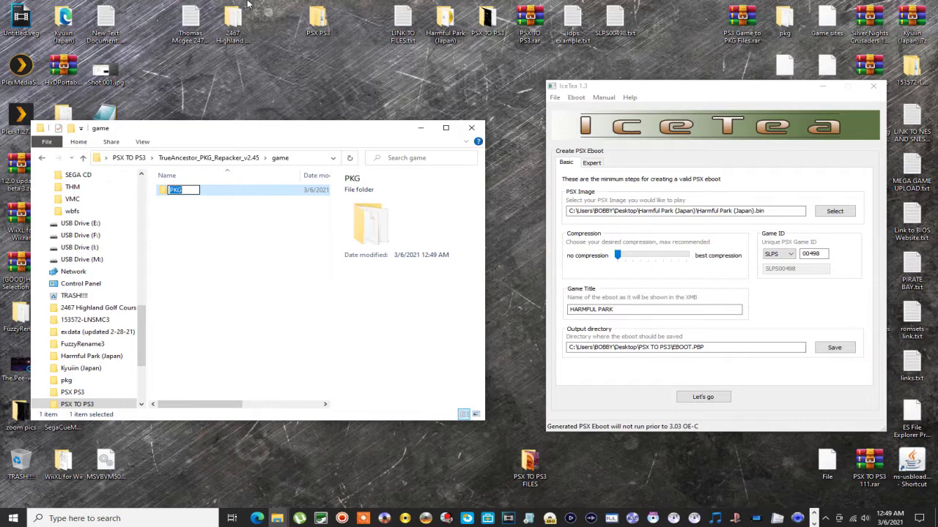
pyautogui.write('SLPS00498')
pyautogui.click(210, 230)
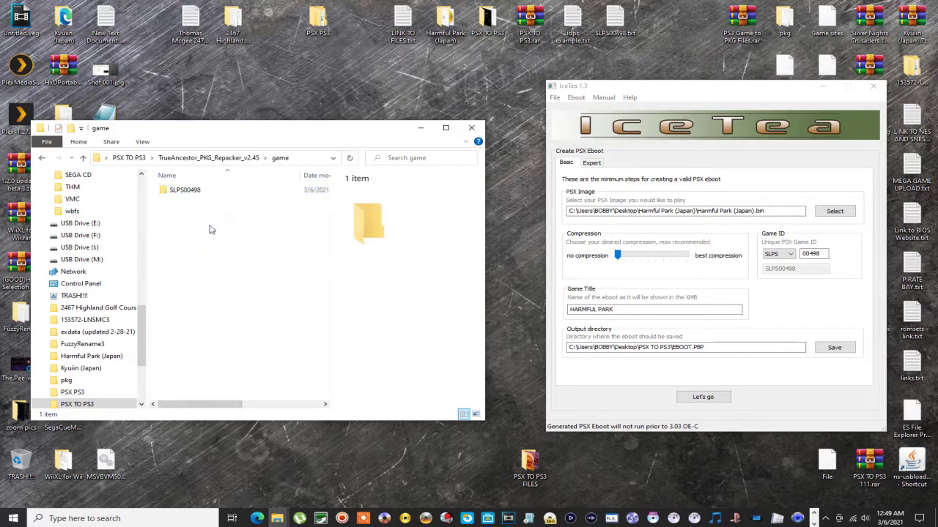
# Launch repacker.exe from the TrueAncestor folder and start a custom package build of game folder 1, SLPS00498
pyautogui.click(41, 159)
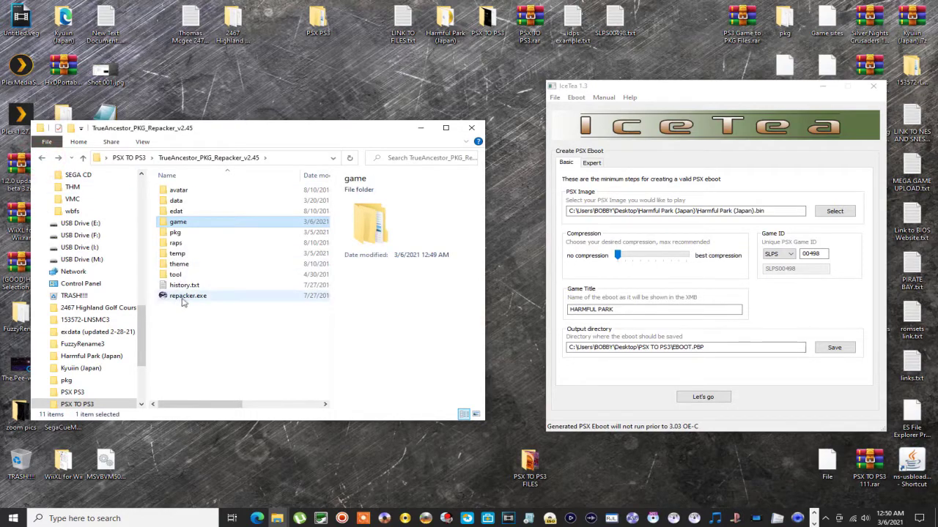
pyautogui.doubleClick(183, 297)
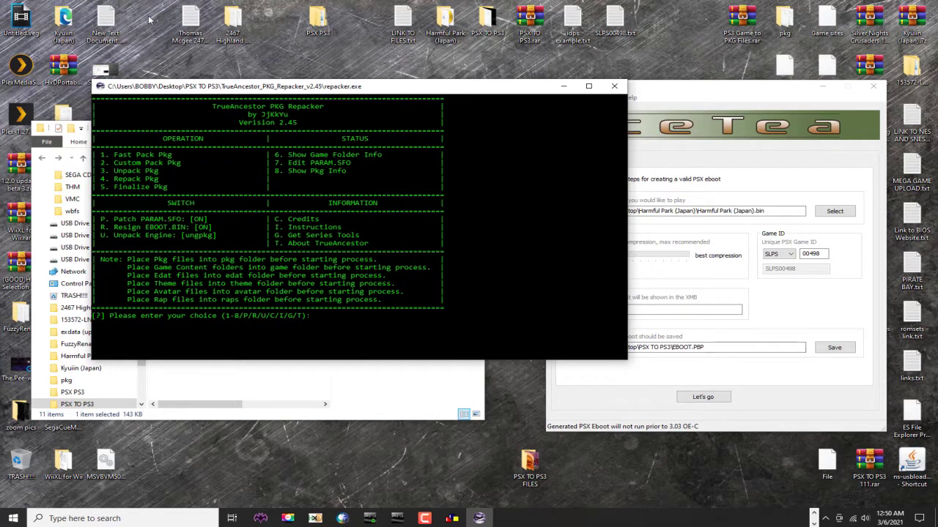
pyautogui.press('Return')
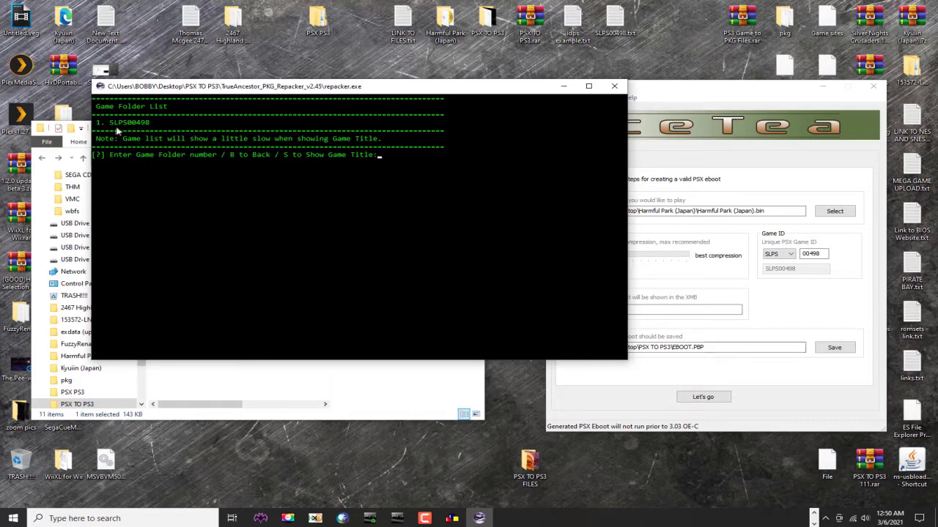
pyautogui.write('1')
pyautogui.press('Return')
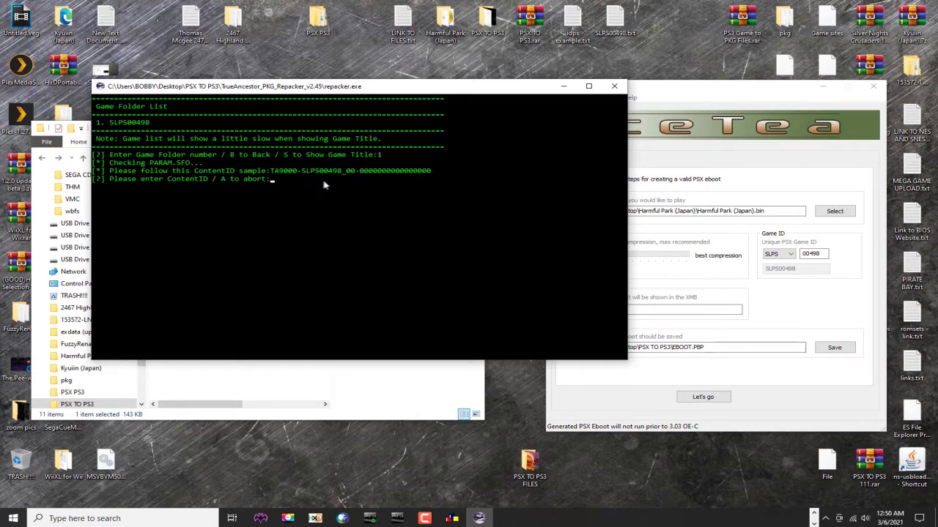
pyautogui.moveTo(271, 171); pyautogui.dragTo(431, 174)
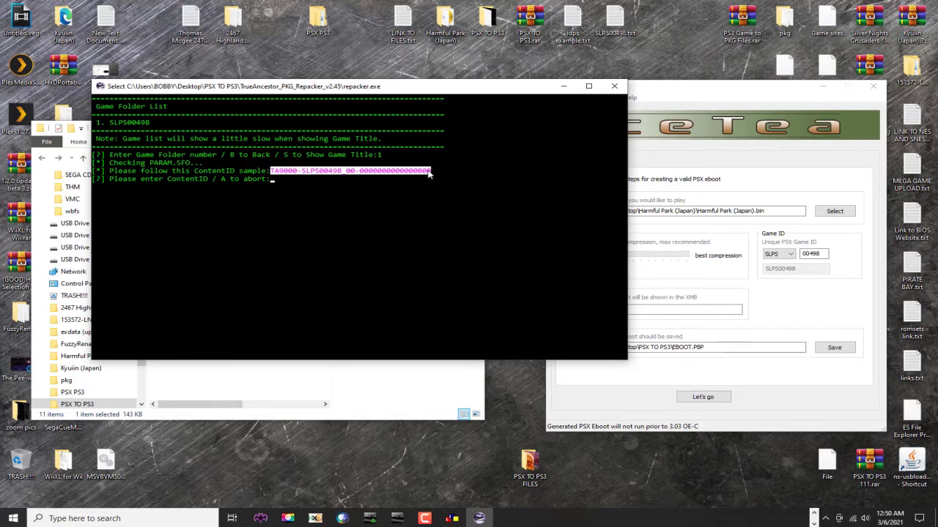
pyautogui.hotkey('ctrl', 'c')
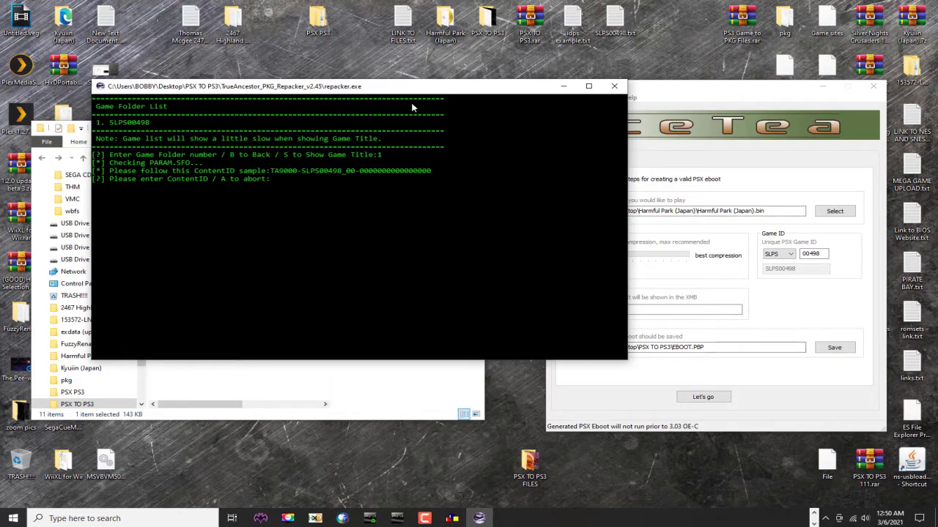
pyautogui.rightClick(278, 179)
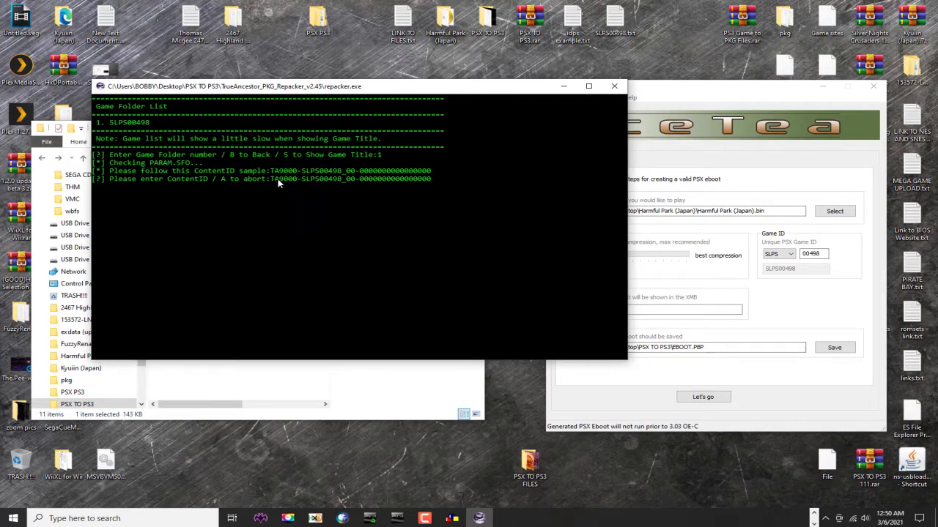
pyautogui.press('Return')
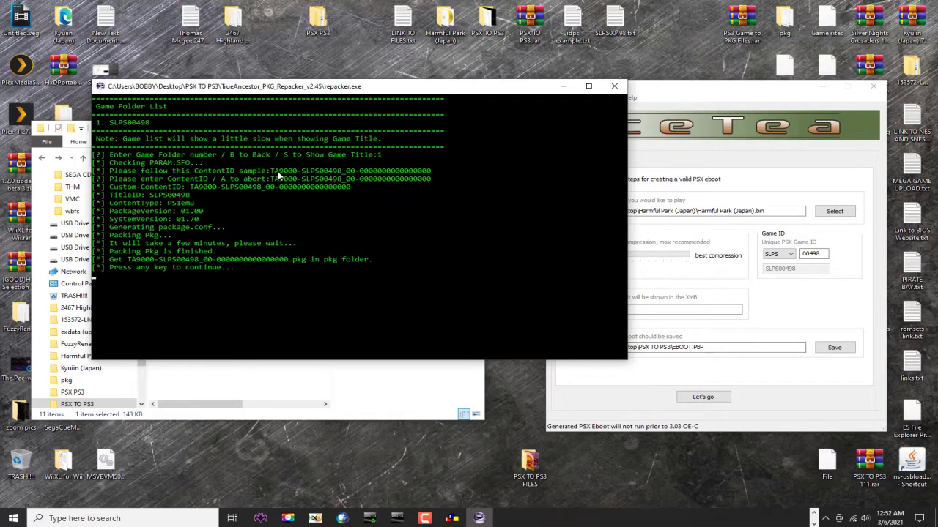
# Close the repacker and rename the generated package in its pkg folder to HARMFUL PARK.pkg
pyautogui.press('Return')
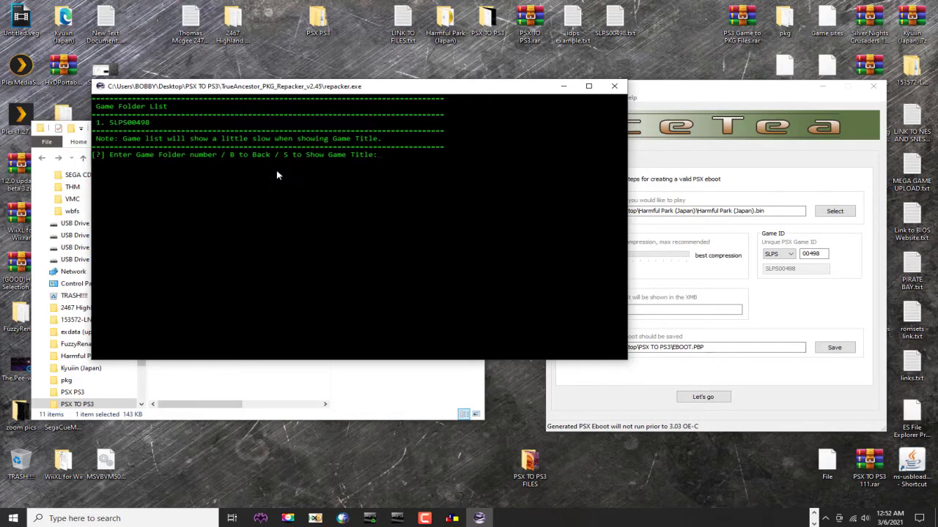
pyautogui.click(612, 86)
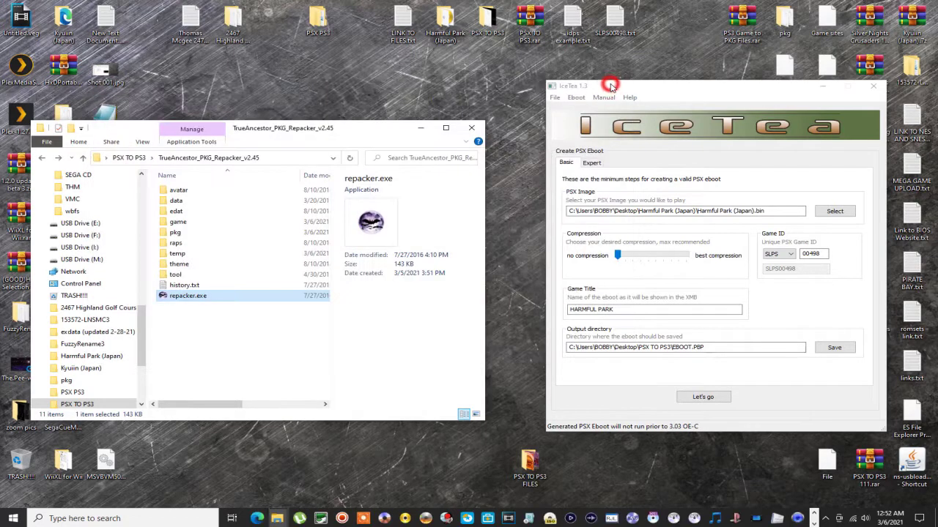
pyautogui.doubleClick(178, 233)
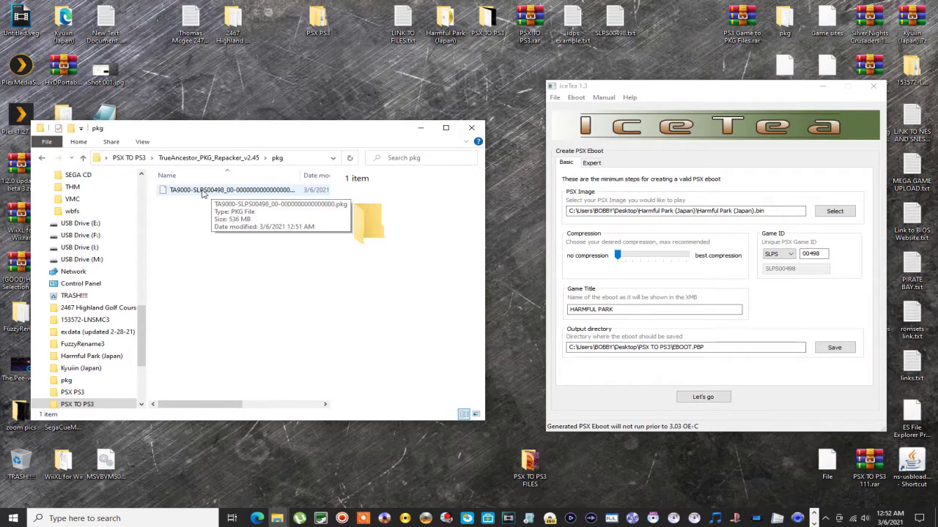
pyautogui.click(210, 191)
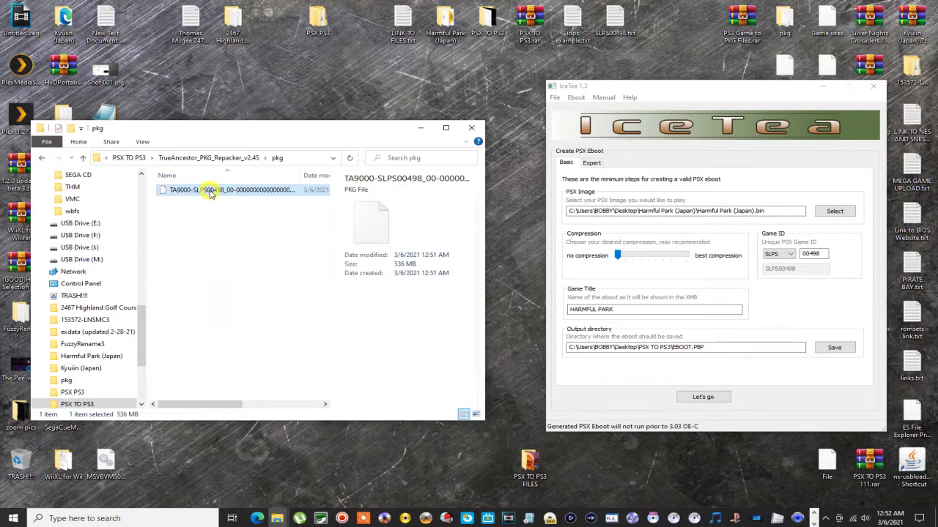
pyautogui.rightClick(210, 192)
pyautogui.click(230, 416)
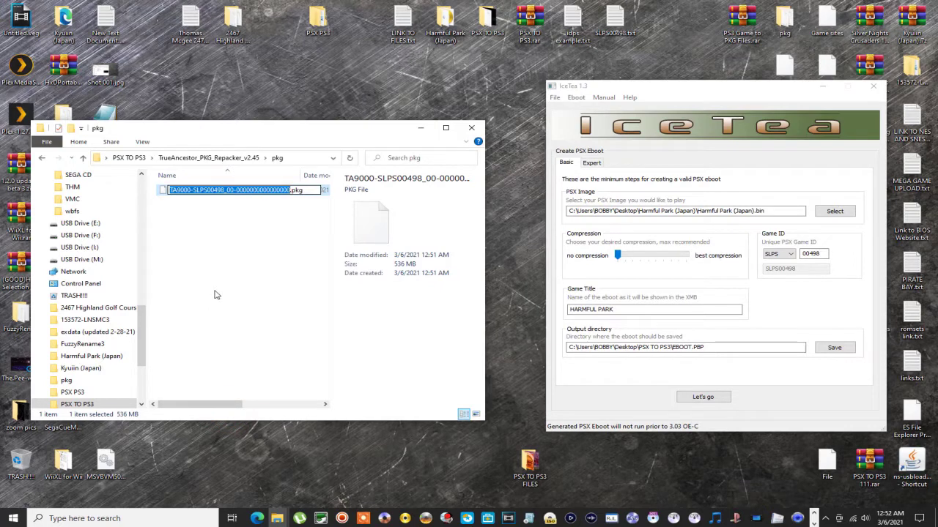
pyautogui.write('HARM')
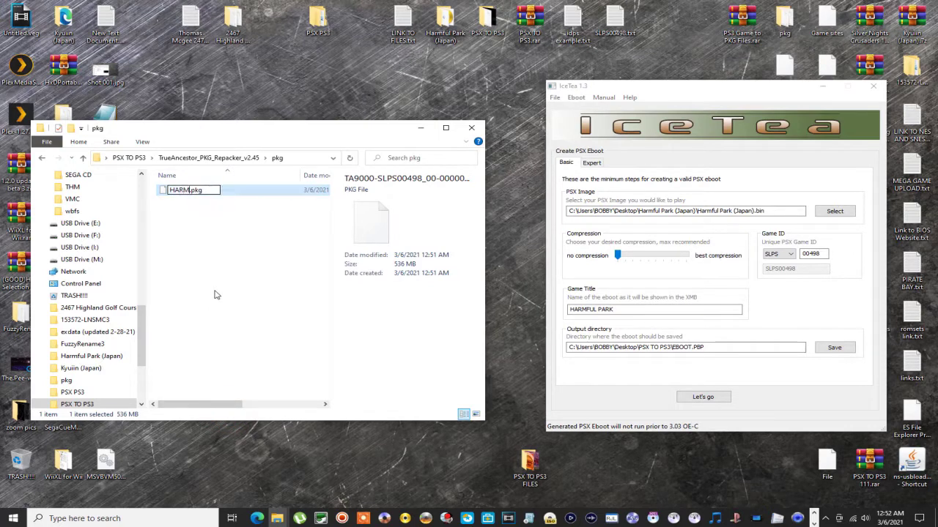
pyautogui.write('FUL PARK')
pyautogui.click(213, 231)
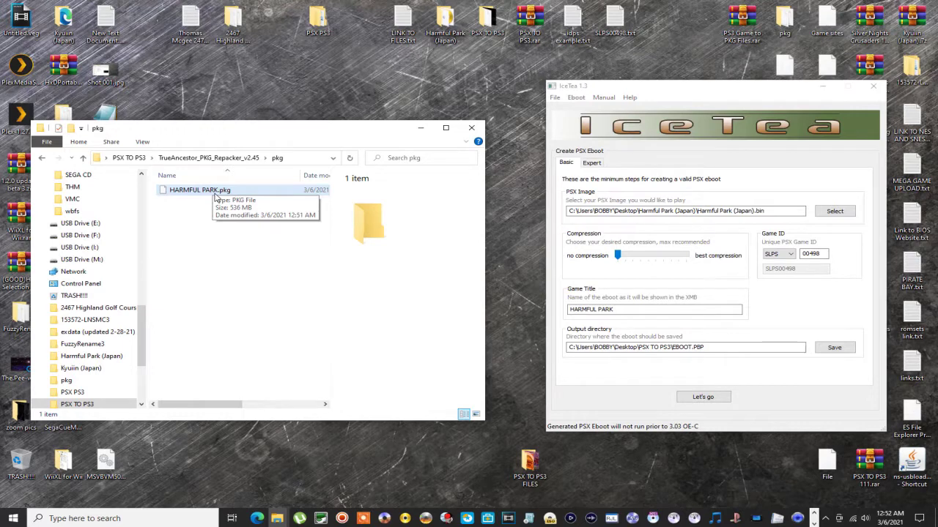
# Move HARMFUL PARK.pkg from the repacker's pkg folder into the rifgen_for_ps3xploit folder
pyautogui.rightClick(216, 194)
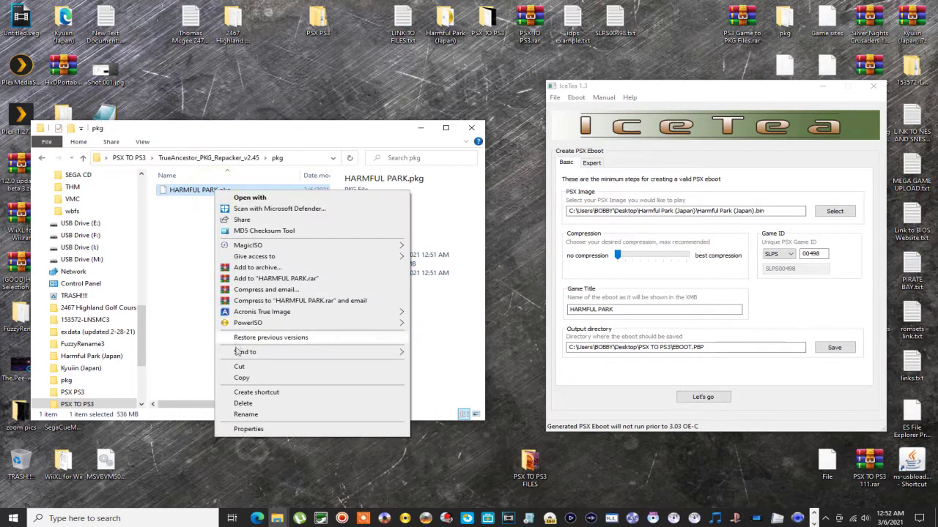
pyautogui.click(238, 368)
pyautogui.click(41, 158)
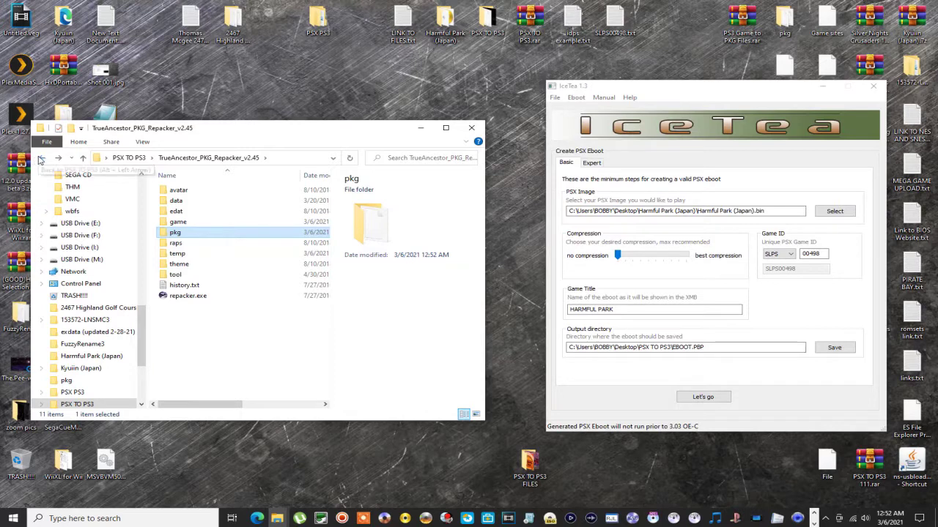
pyautogui.click(42, 158)
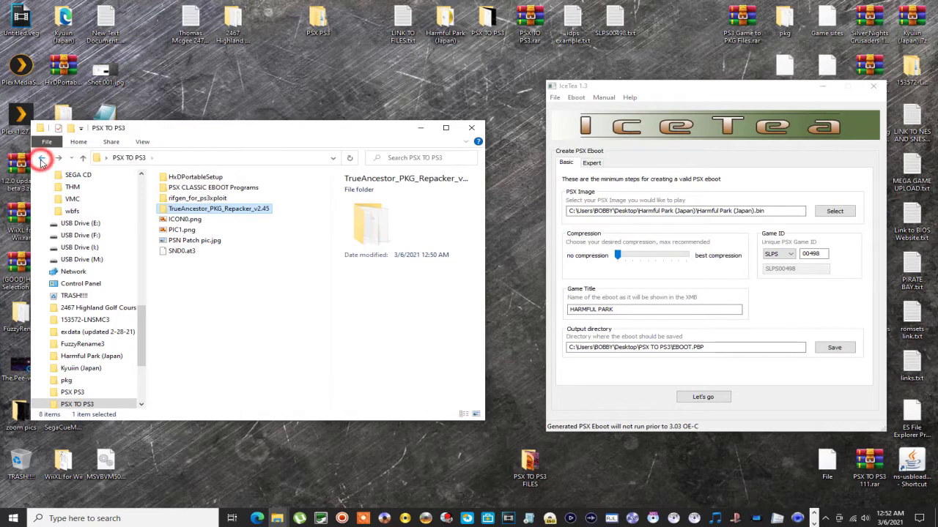
pyautogui.doubleClick(178, 203)
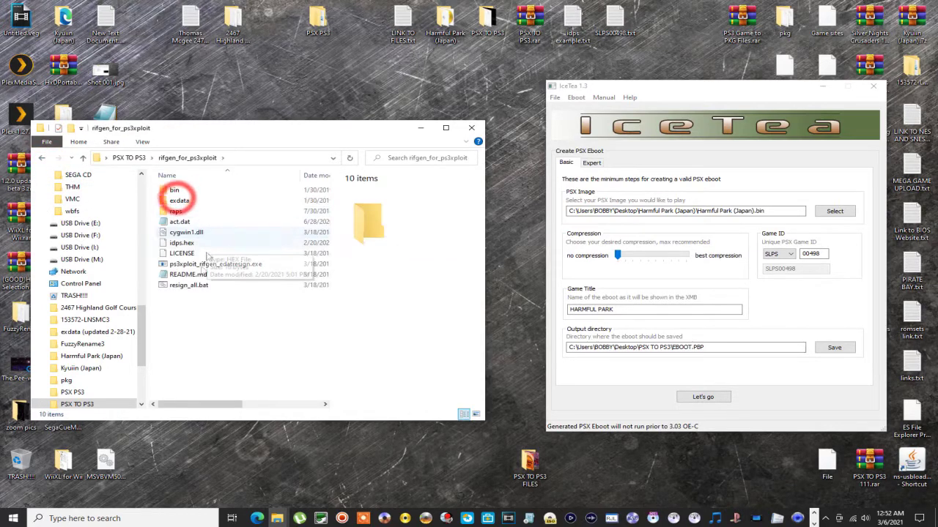
pyautogui.rightClick(209, 312)
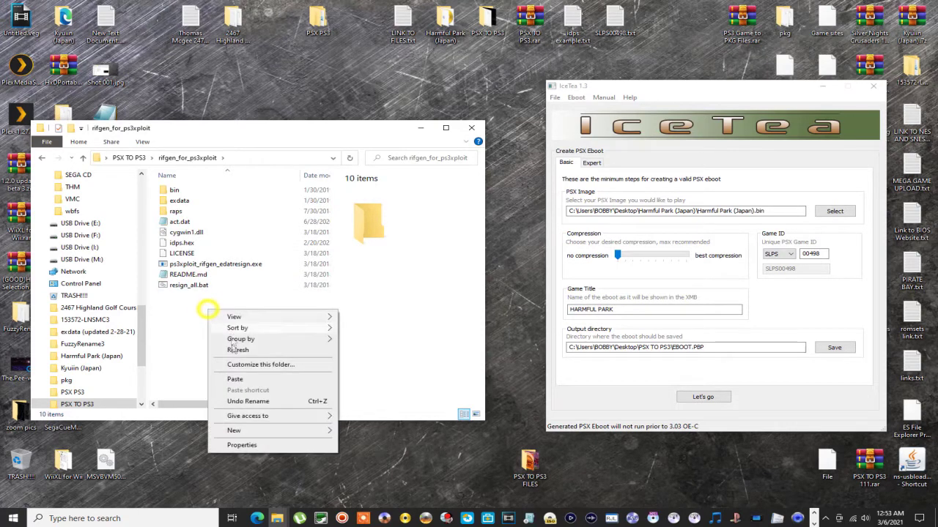
pyautogui.click(194, 329)
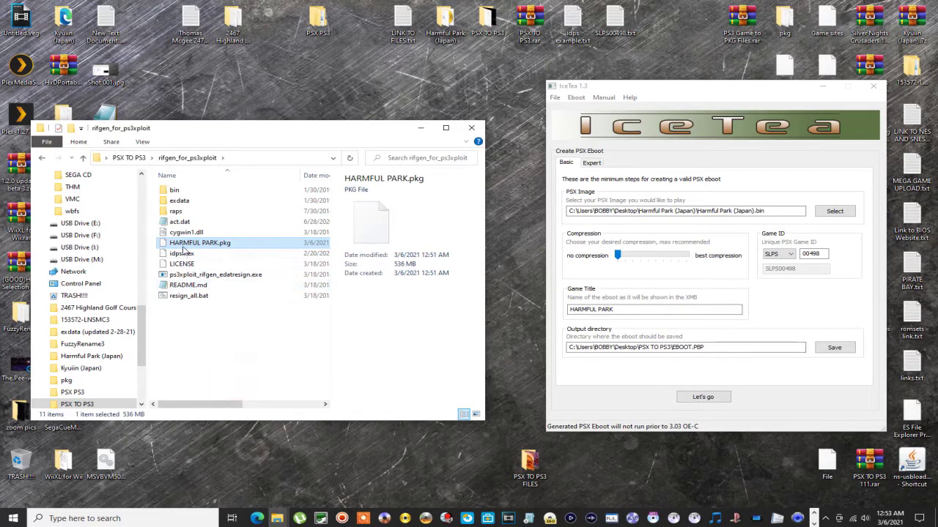
pyautogui.click(190, 320)
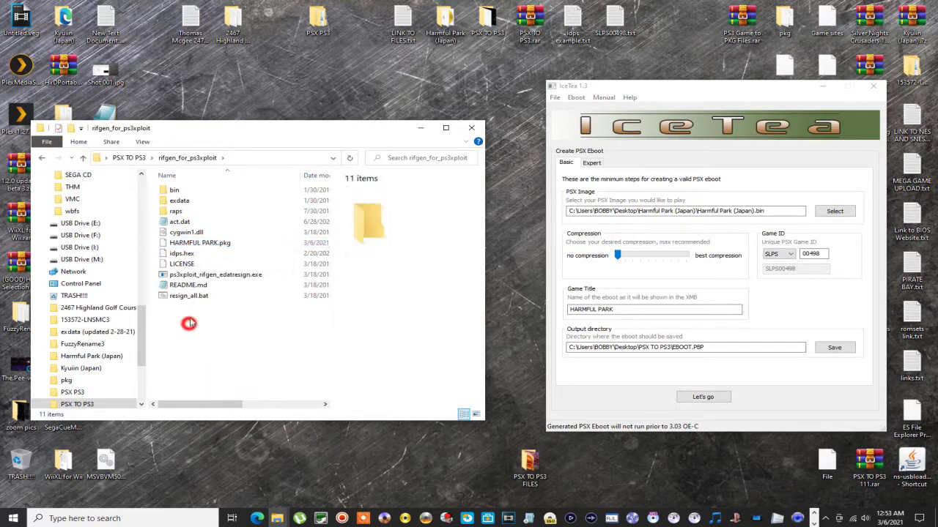
# Examine act.dat and idps.hex in rifgen_for_ps3xploit, and locate act.dat in the desktop folder exdata (updated 2-28-21)
pyautogui.click(180, 222)
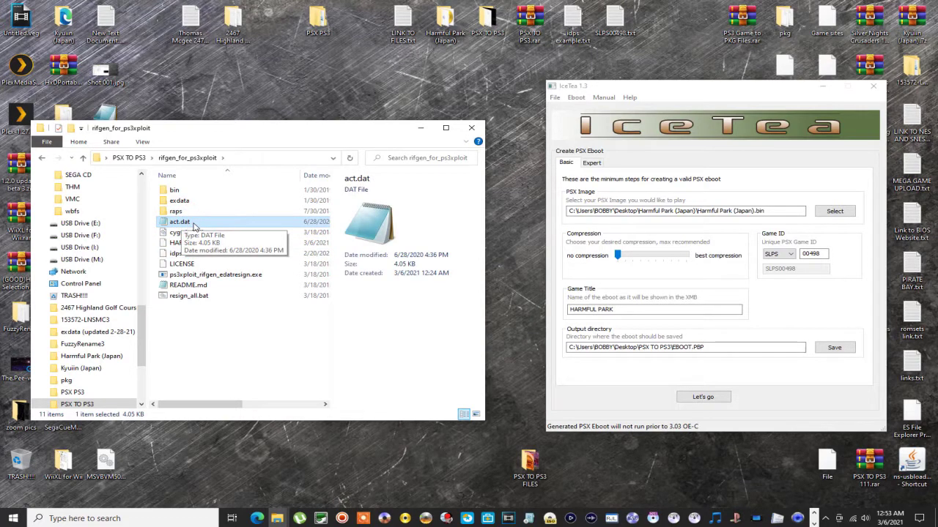
pyautogui.click(194, 254)
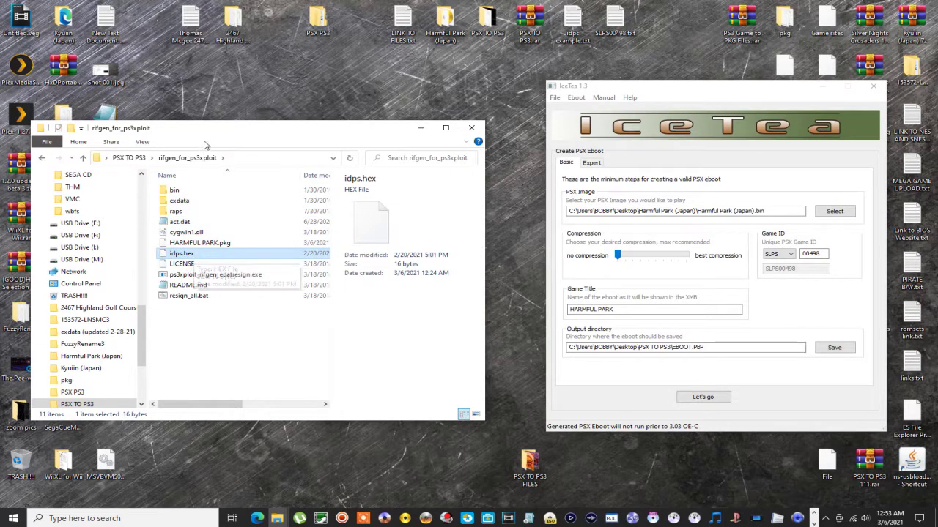
pyautogui.moveTo(204, 139); pyautogui.dragTo(401, 138)
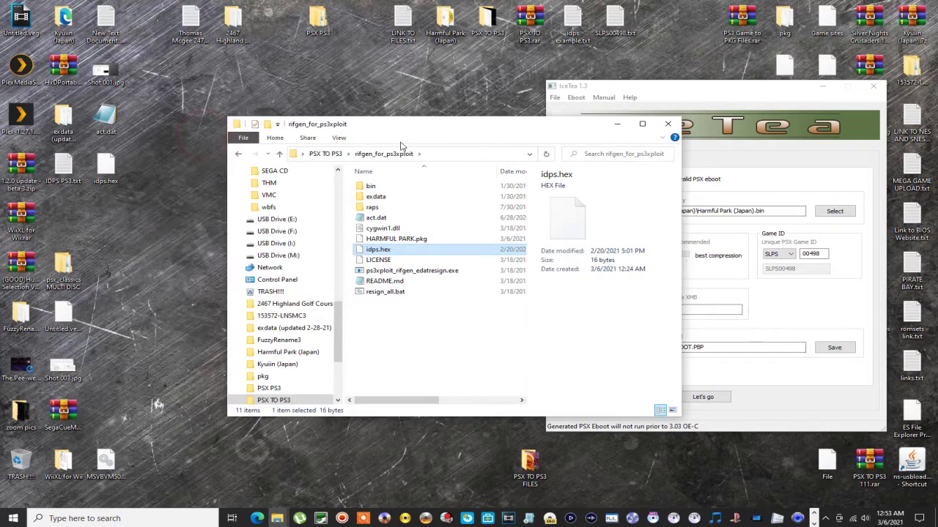
pyautogui.click(382, 218)
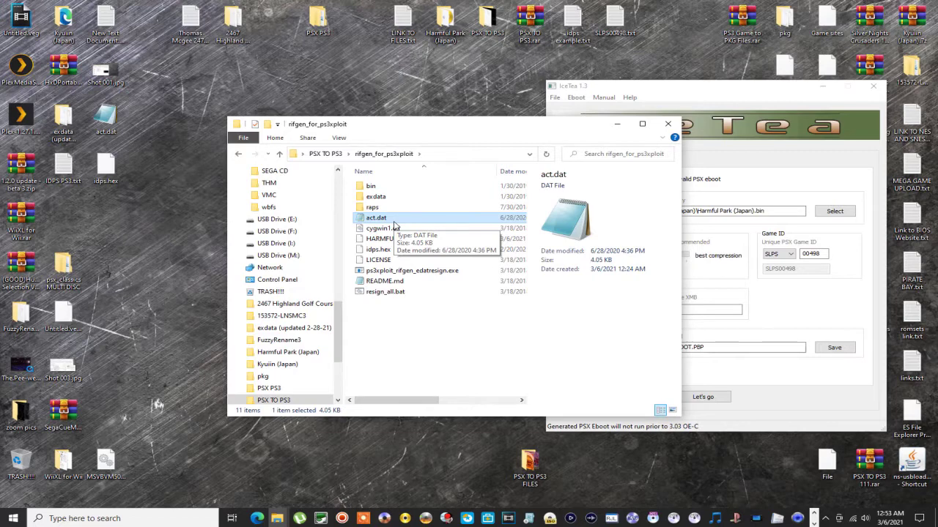
pyautogui.doubleClick(66, 125)
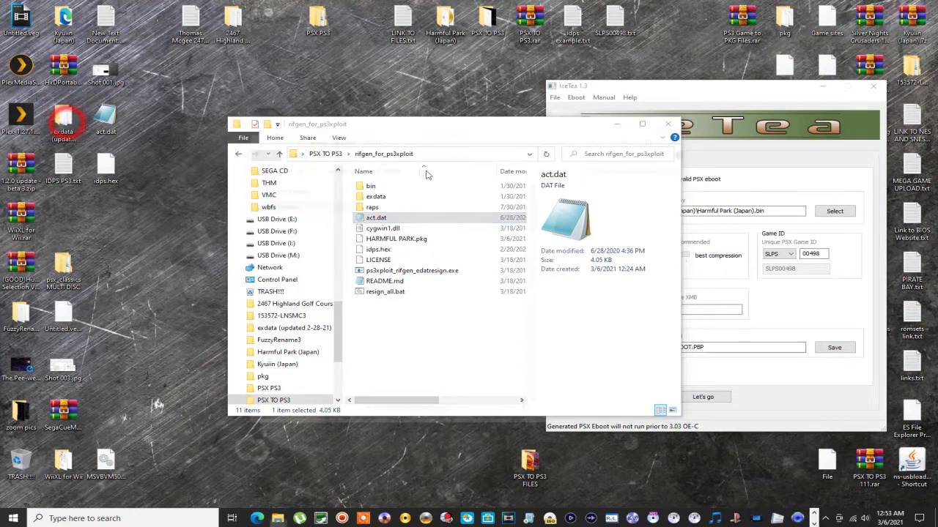
pyautogui.moveTo(454, 143); pyautogui.dragTo(367, 123)
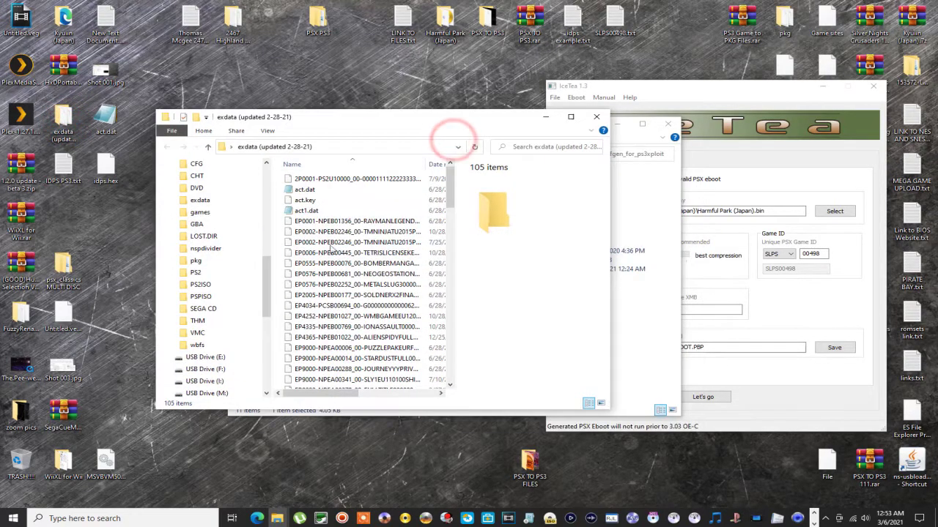
pyautogui.scroll(-5, 354, 270)
pyautogui.scroll(-6, 353, 270)
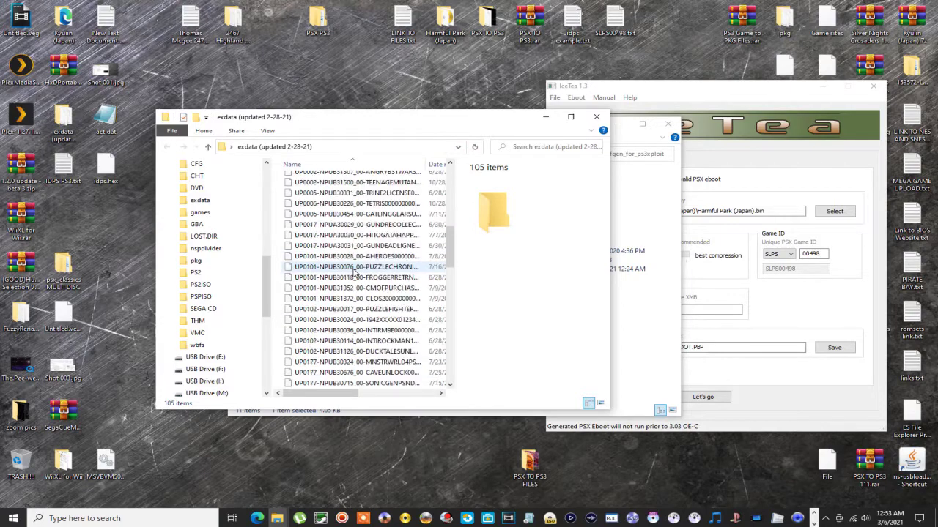
pyautogui.scroll(10, 354, 269)
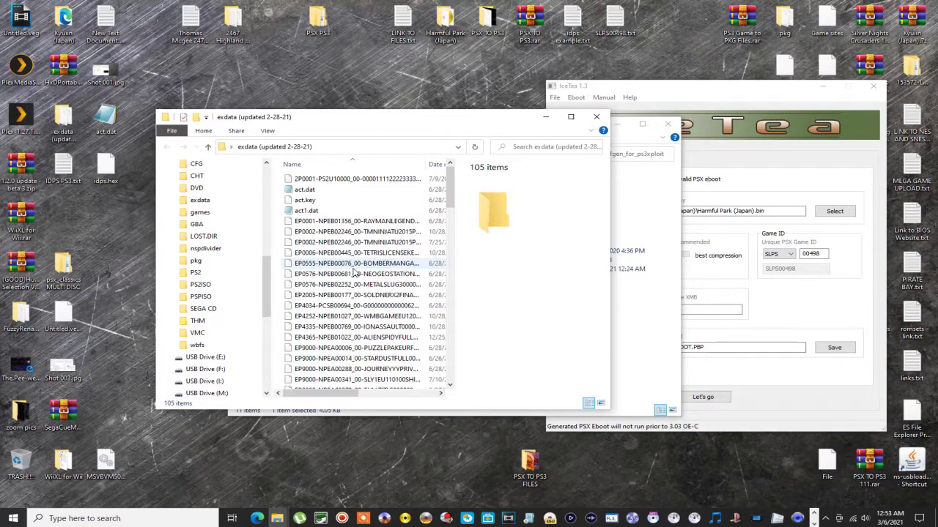
pyautogui.click(302, 189)
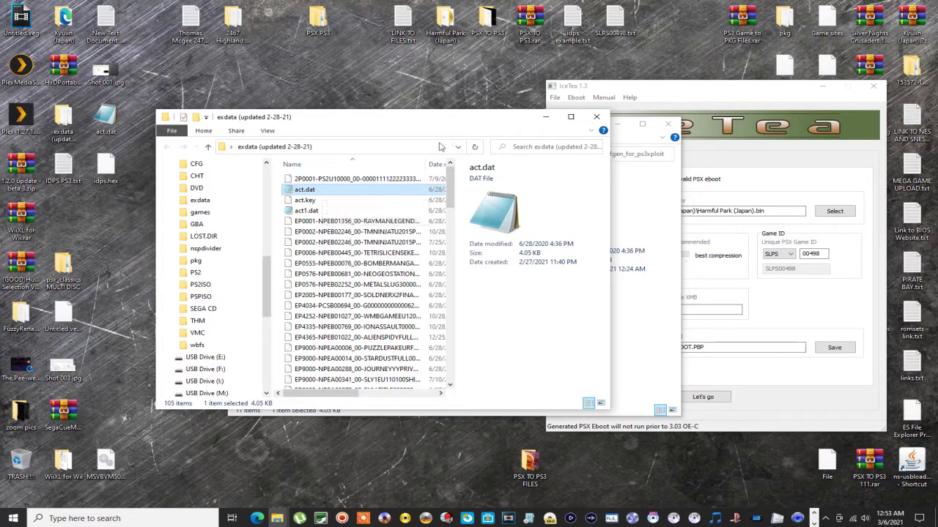
pyautogui.click(595, 120)
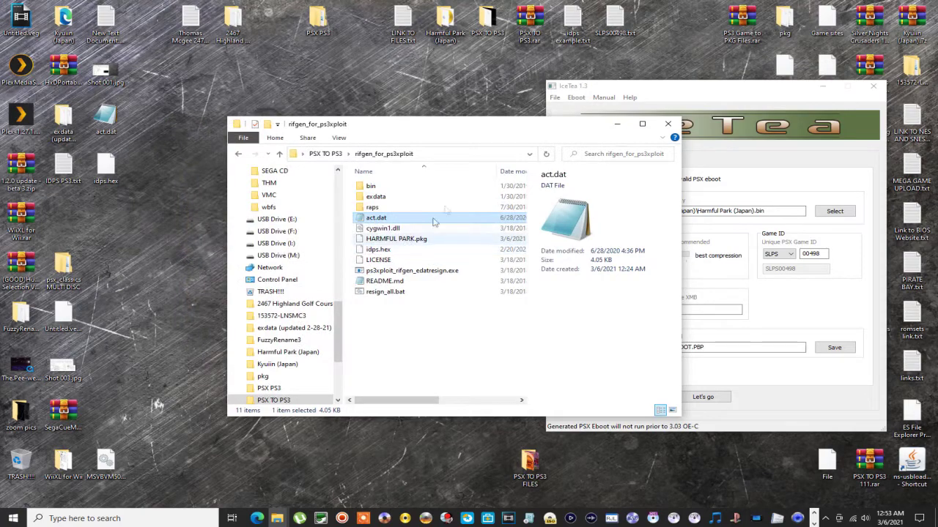
# View PSN Patch pic.jpg from the PSX TO PS3 folder in Paint to examine the console's IDPS entries
pyautogui.moveTo(503, 122); pyautogui.dragTo(358, 117)
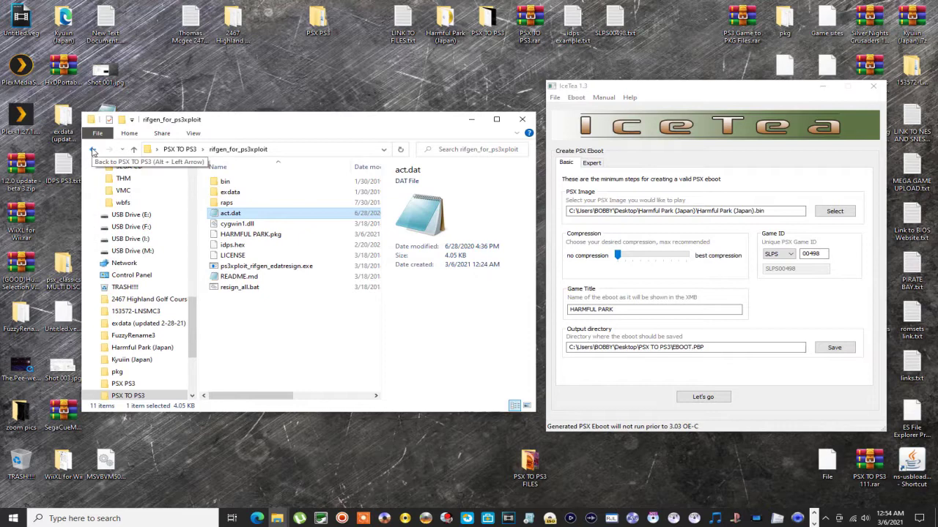
pyautogui.click(93, 151)
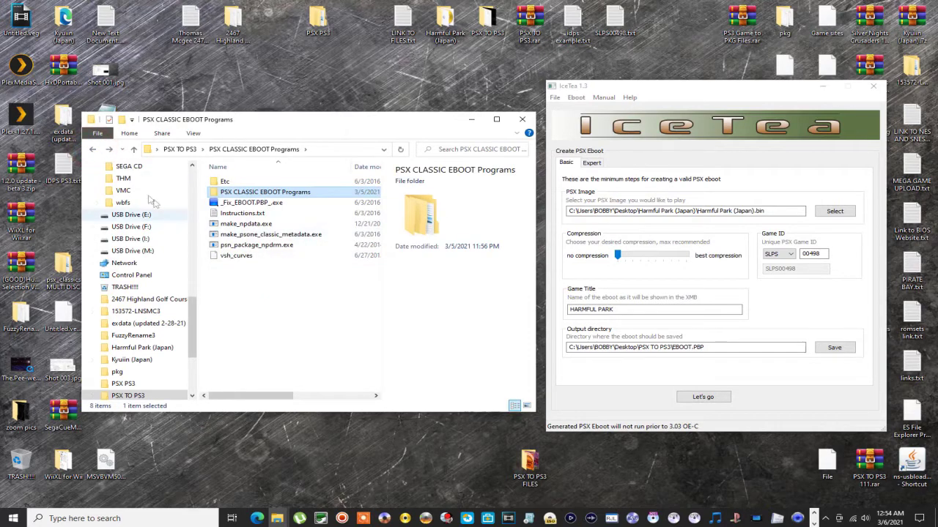
pyautogui.click(93, 150)
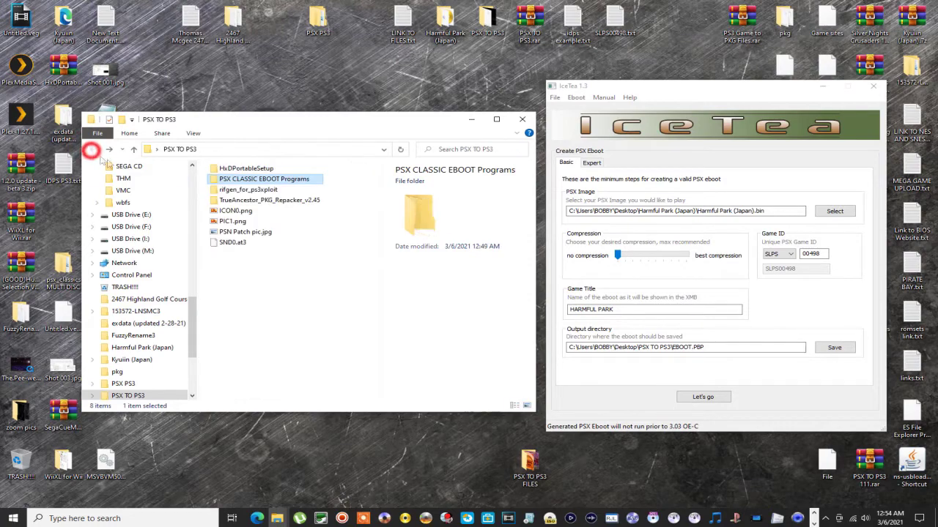
pyautogui.rightClick(257, 234)
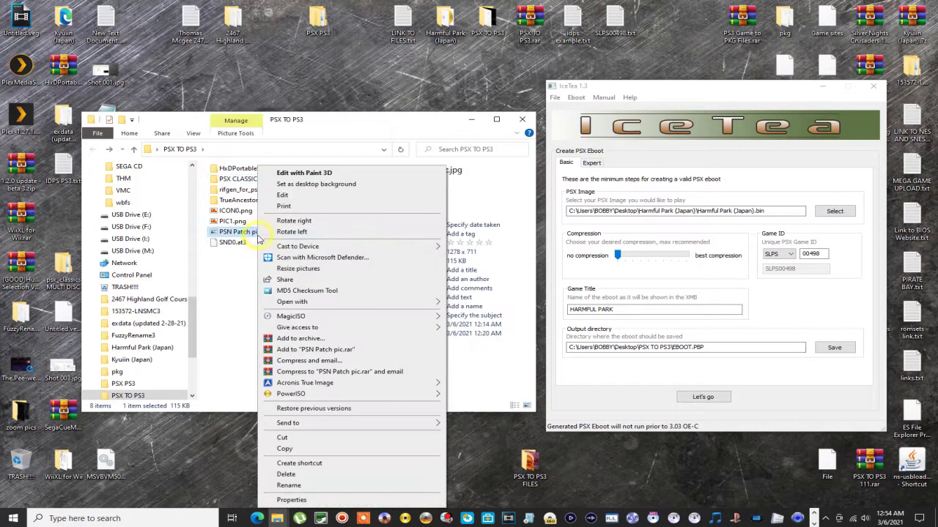
pyautogui.click(282, 195)
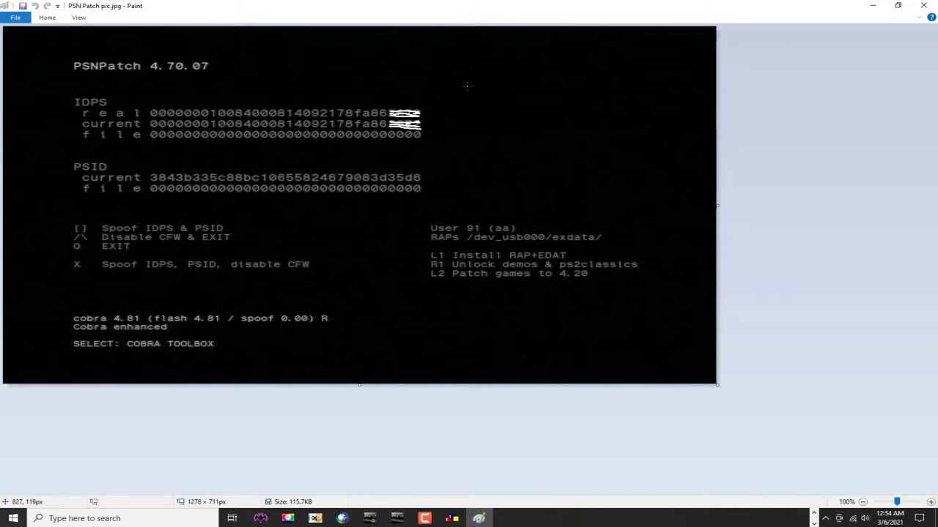
pyautogui.click(924, 6)
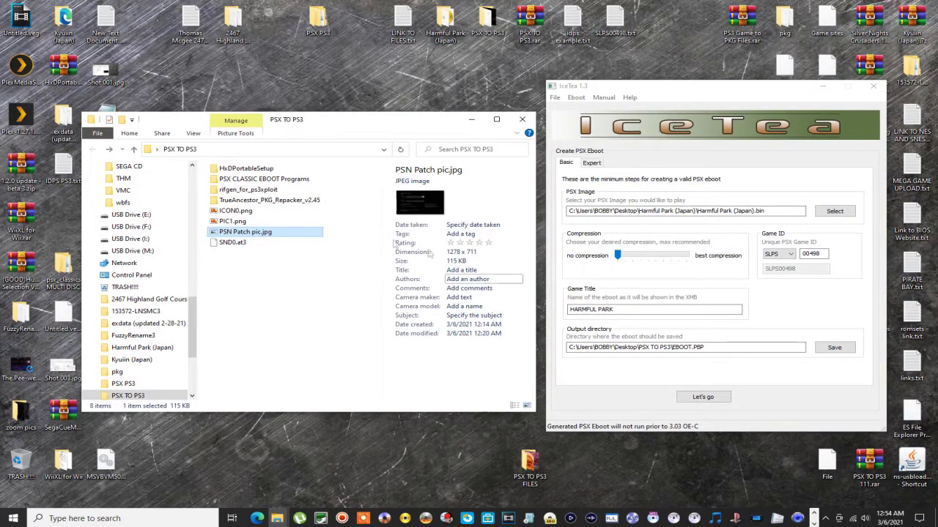
# Look up the installer in the HxDPortableSetup folder and open the HxD hex editor
pyautogui.doubleClick(242, 169)
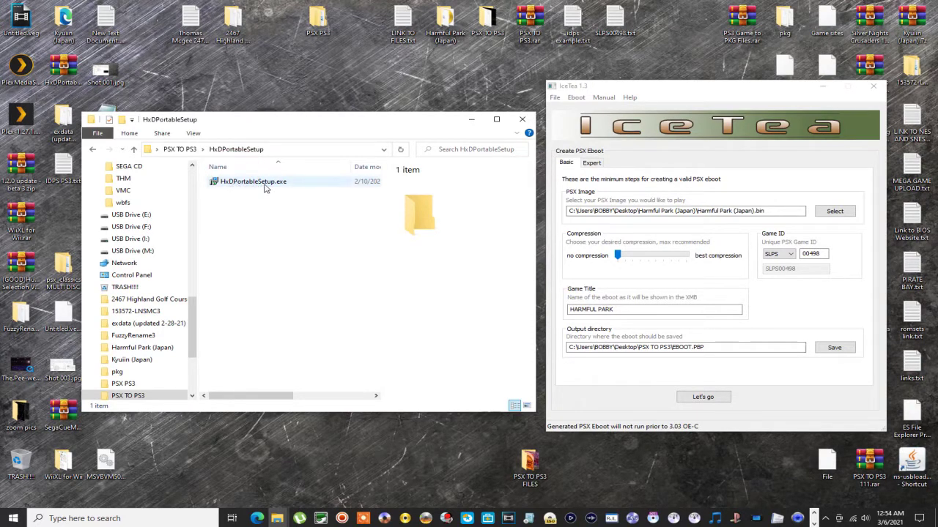
pyautogui.click(93, 150)
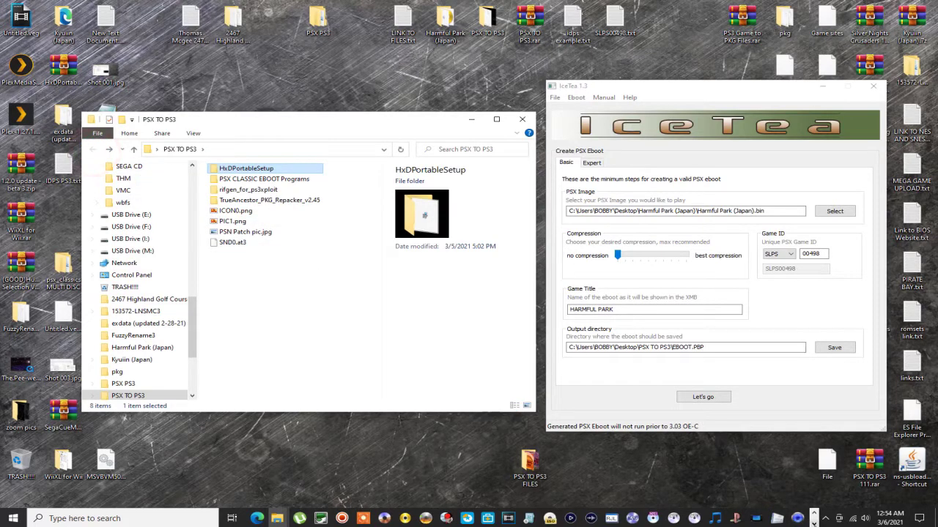
pyautogui.click(811, 522)
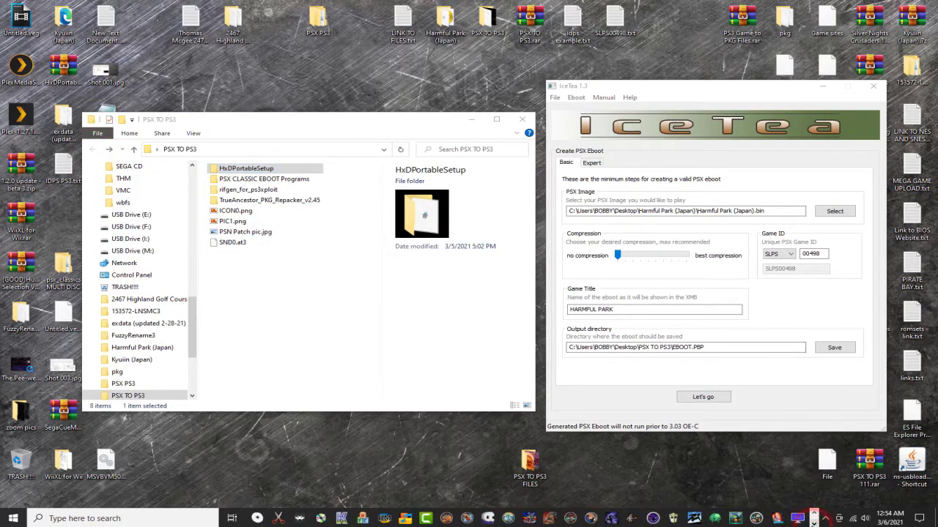
pyautogui.click(314, 518)
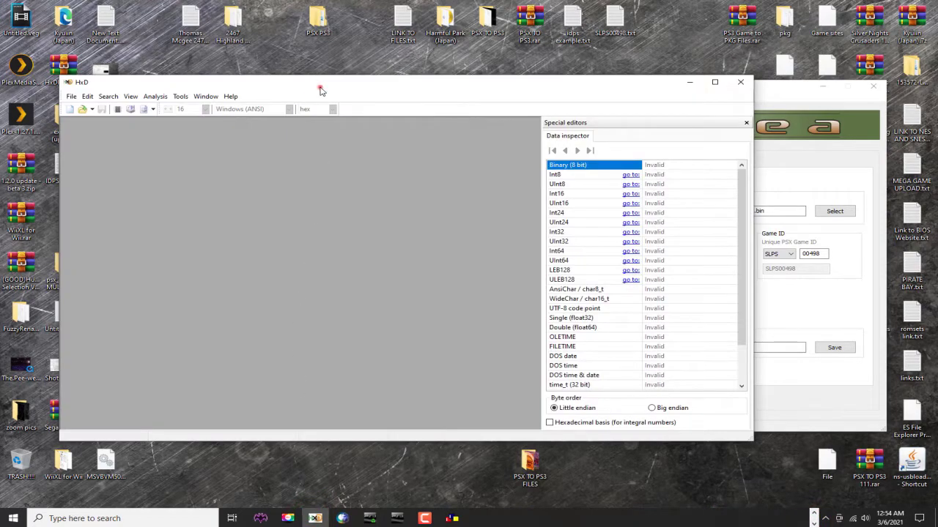
pyautogui.moveTo(320, 89); pyautogui.dragTo(422, 151)
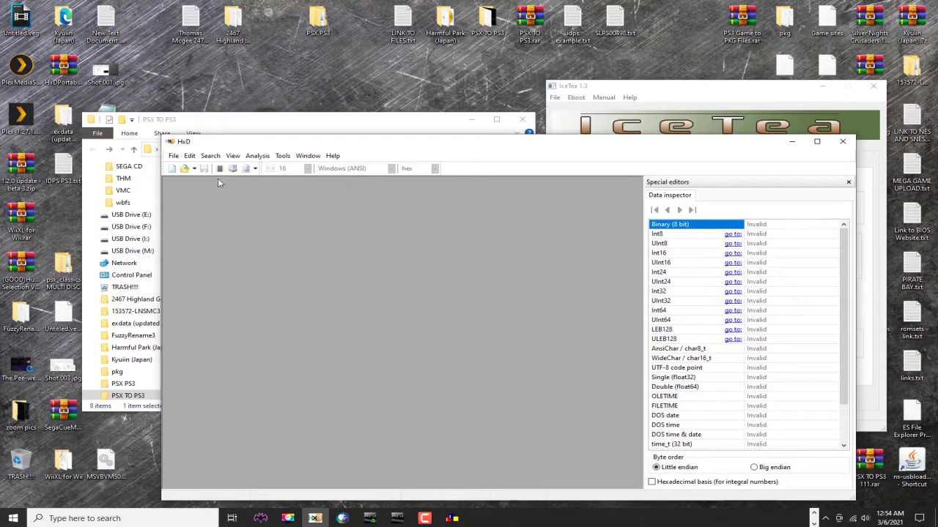
# Create a new file in HxD and insert the IDPS string copied from idps example.txt on the desktop
pyautogui.click(174, 157)
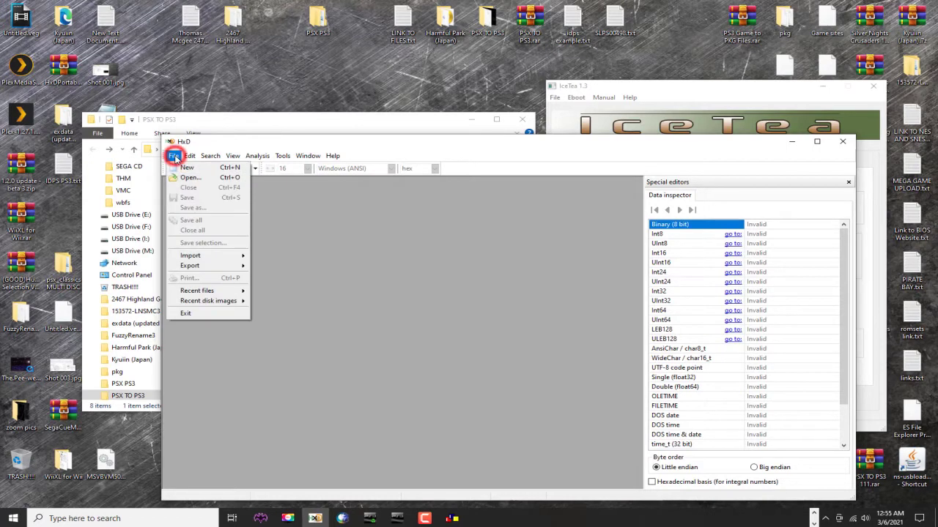
pyautogui.click(188, 170)
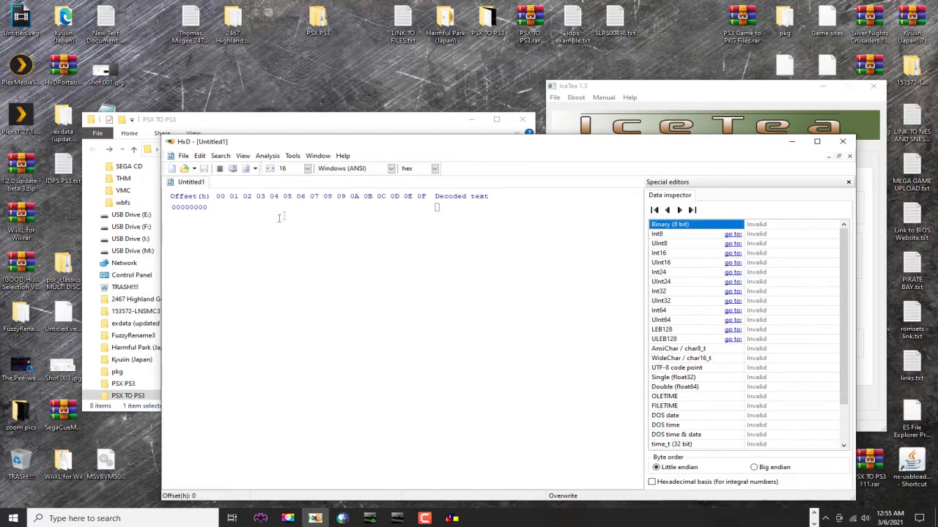
pyautogui.doubleClick(572, 23)
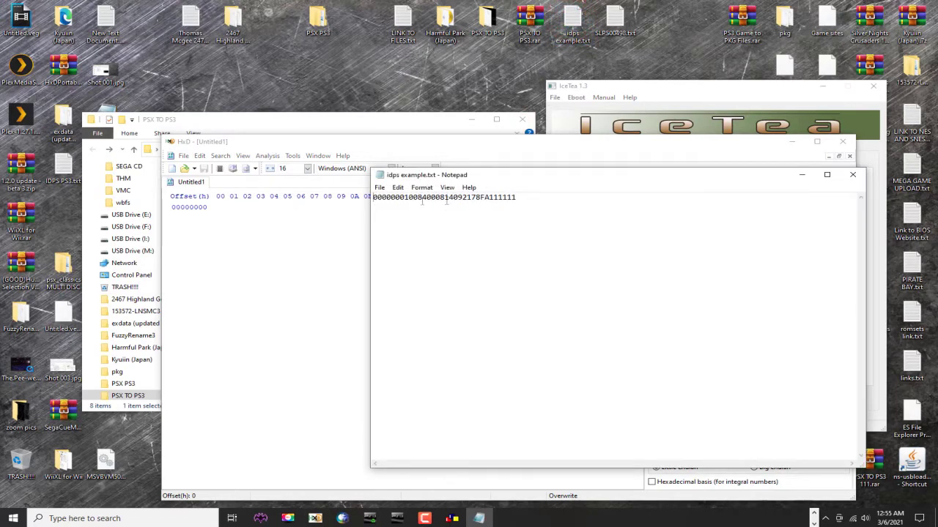
pyautogui.moveTo(517, 197); pyautogui.dragTo(375, 202)
pyautogui.rightClick(378, 198)
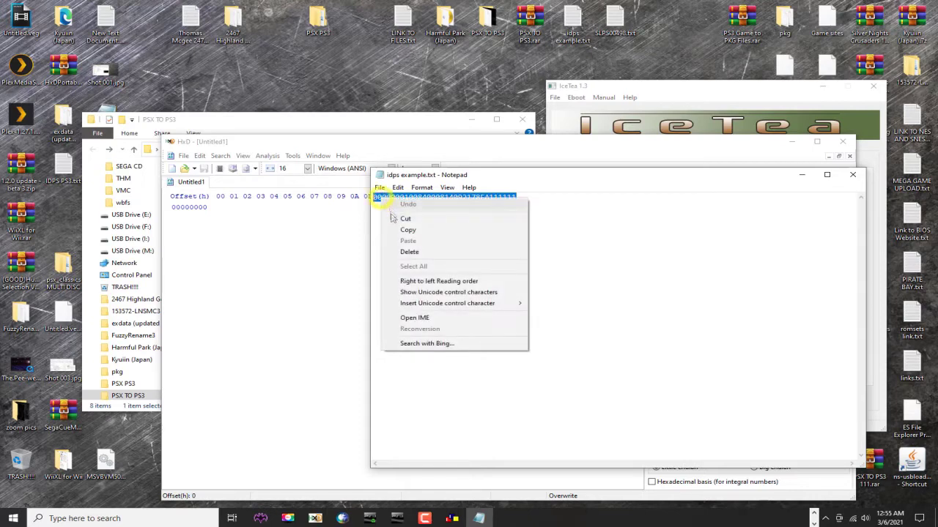
pyautogui.click(400, 232)
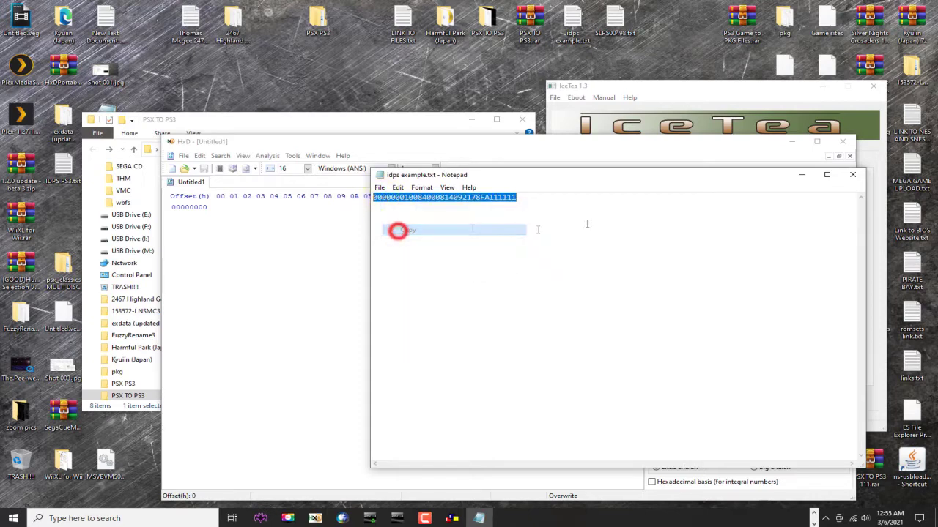
pyautogui.click(853, 174)
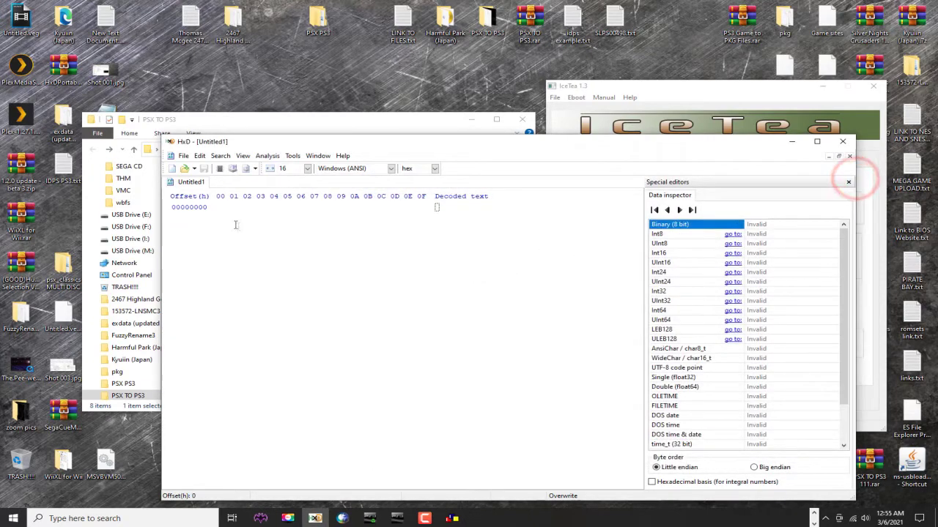
pyautogui.rightClick(220, 209)
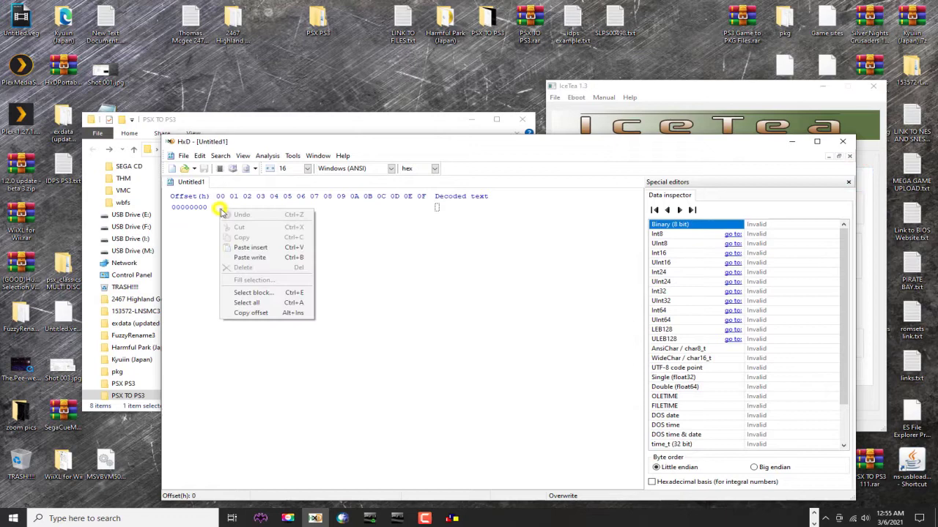
pyautogui.click(247, 249)
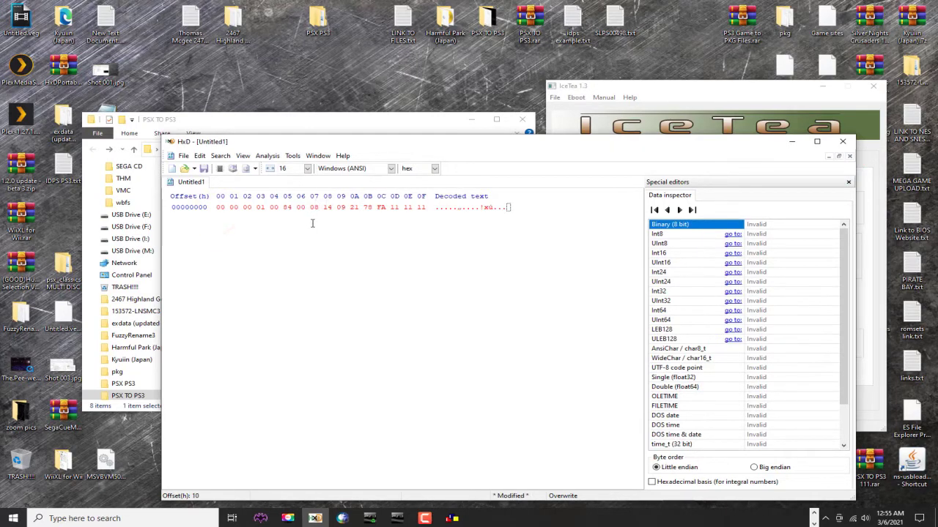
# Enter idps.hex as the name for saving the new file, cancel the save, and close HxD discarding the changes
pyautogui.click(183, 156)
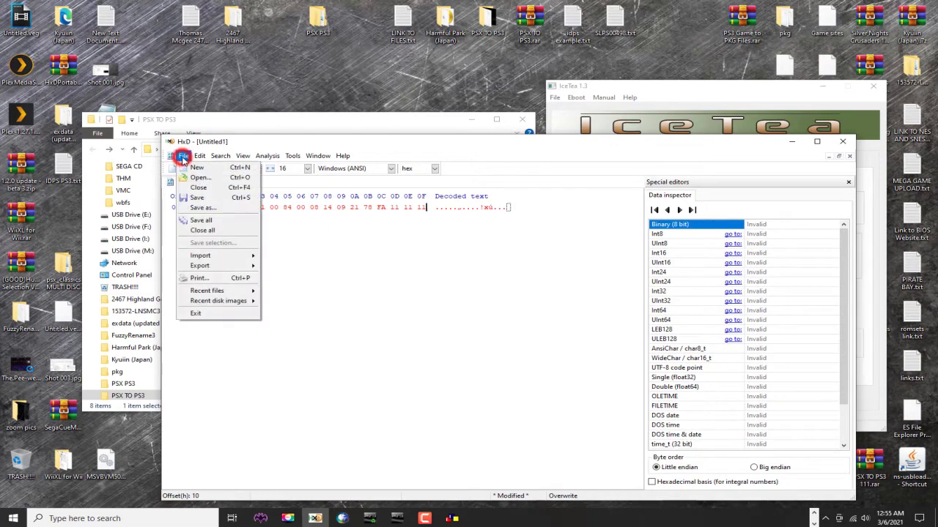
pyautogui.click(197, 209)
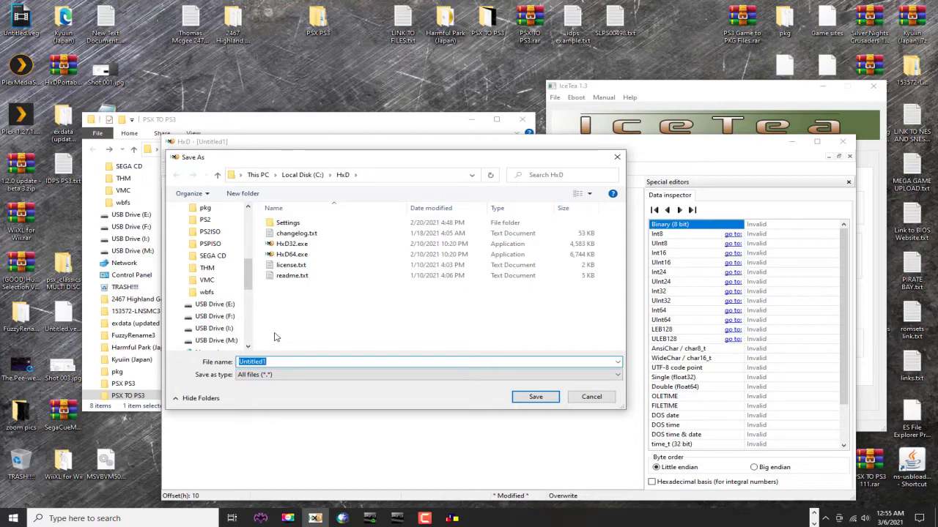
pyautogui.press('BackSpace')
pyautogui.write('idps.hex')
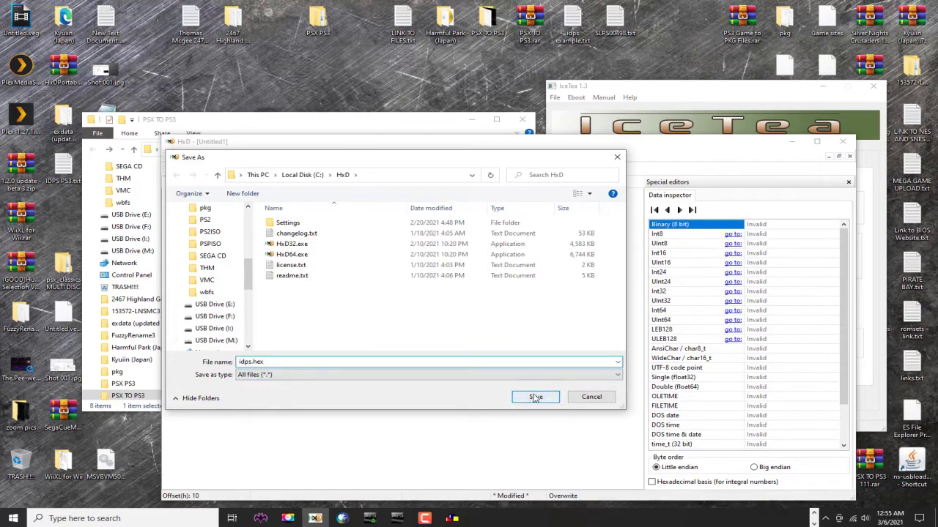
pyautogui.click(616, 157)
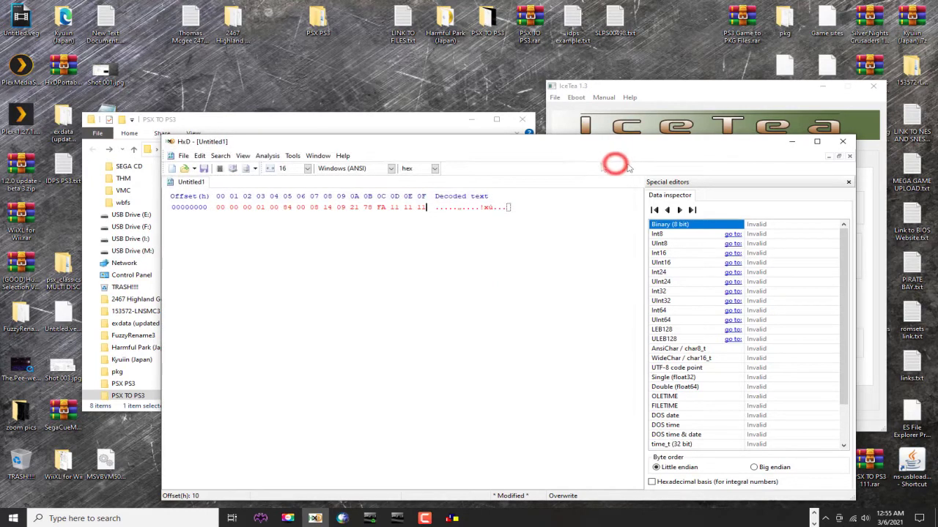
pyautogui.click(843, 141)
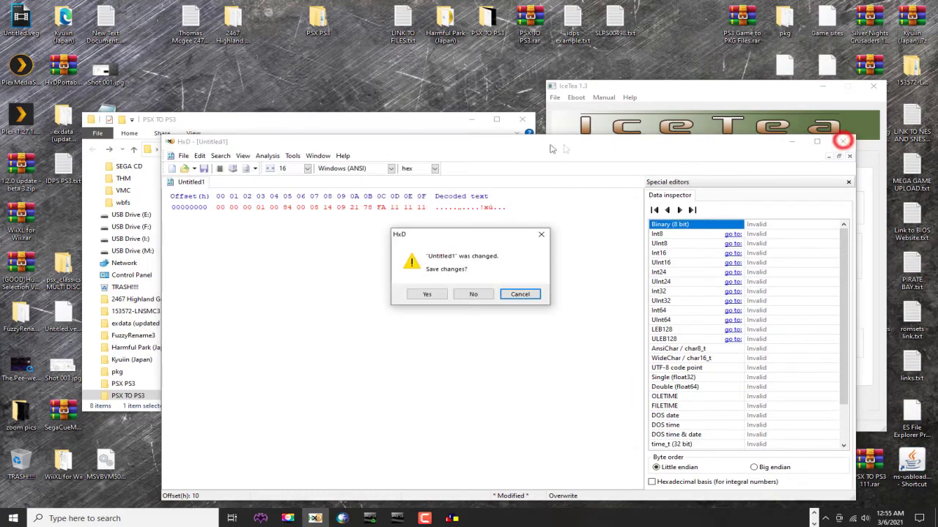
pyautogui.click(473, 294)
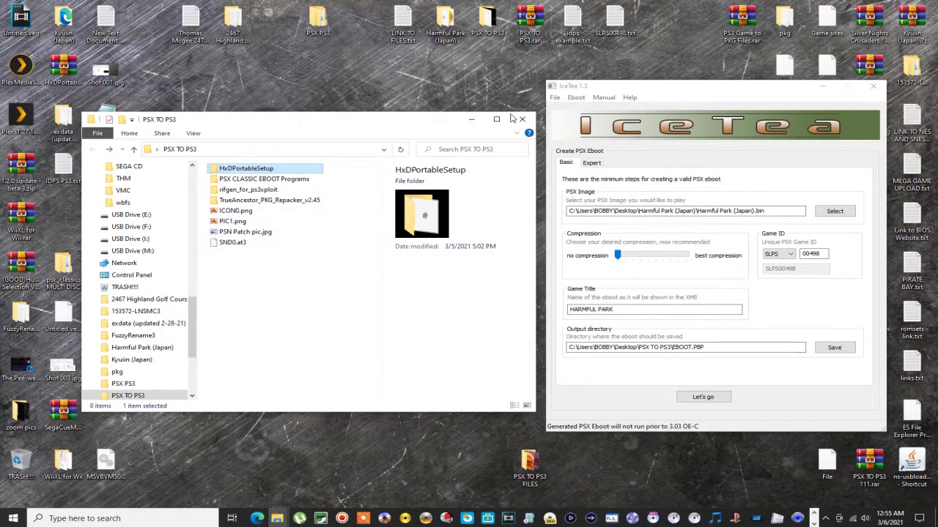
# Open the rifgen_for_ps3xploit folder and try to re-sign HARMFUL PARK.pkg with ps3xploit_rifgen_edatresign.exe
pyautogui.doubleClick(242, 190)
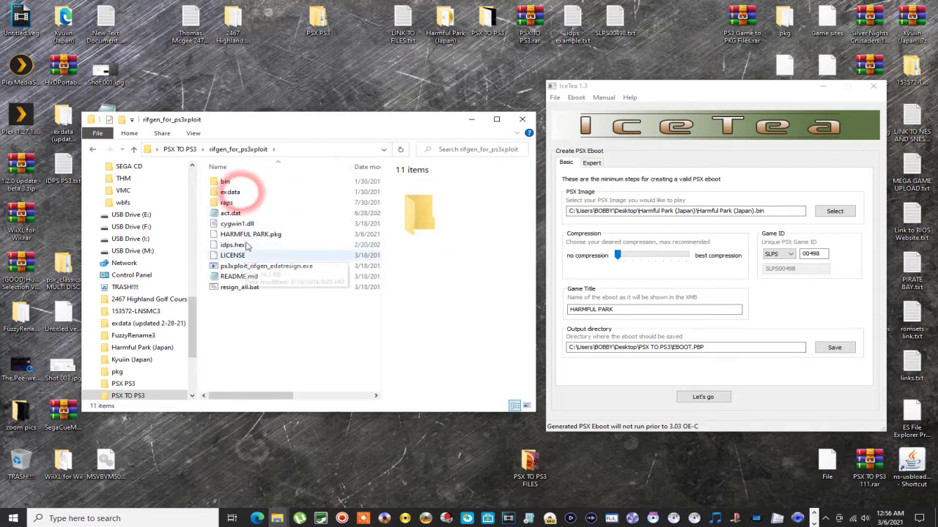
pyautogui.click(255, 236)
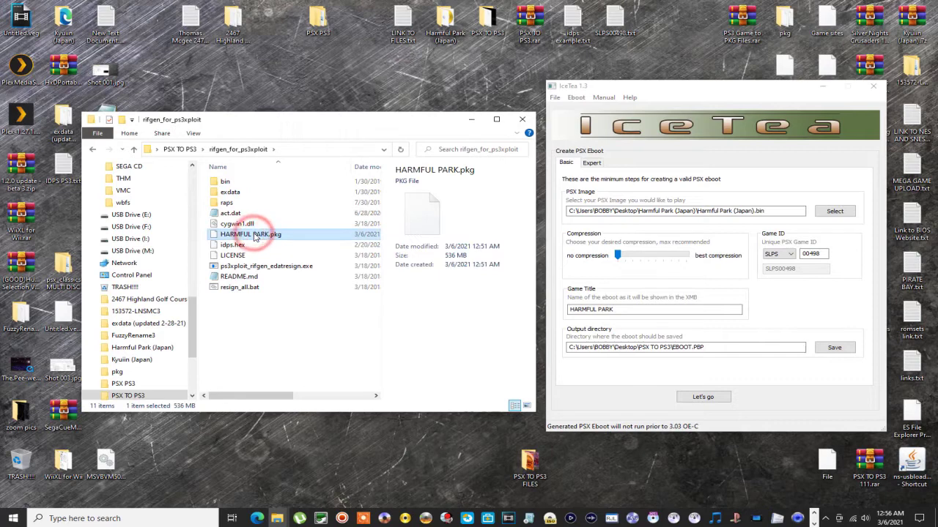
pyautogui.moveTo(255, 234); pyautogui.dragTo(292, 272)
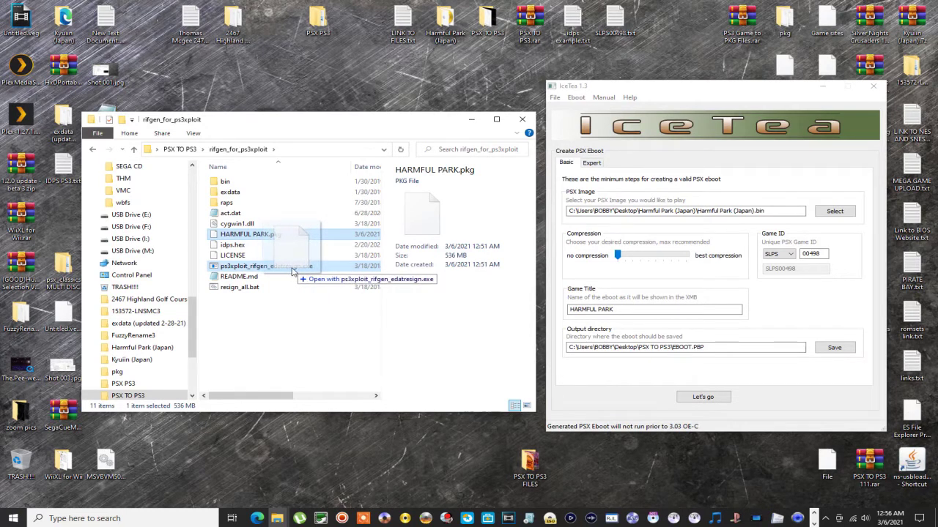
pyautogui.moveTo(292, 271); pyautogui.dragTo(280, 235)
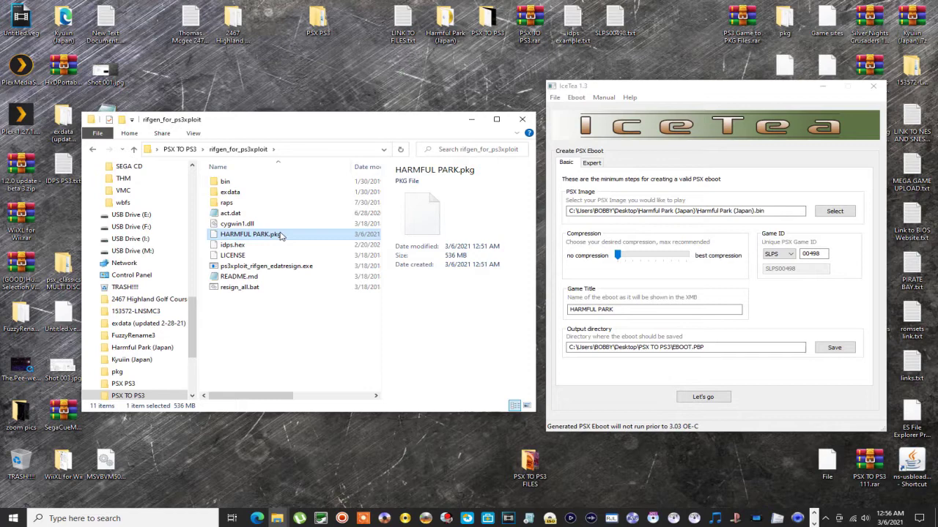
# Move HARMFUL PARK.pkg from the rifgen_for_ps3xploit folder to the root of drive R:
pyautogui.rightClick(279, 235)
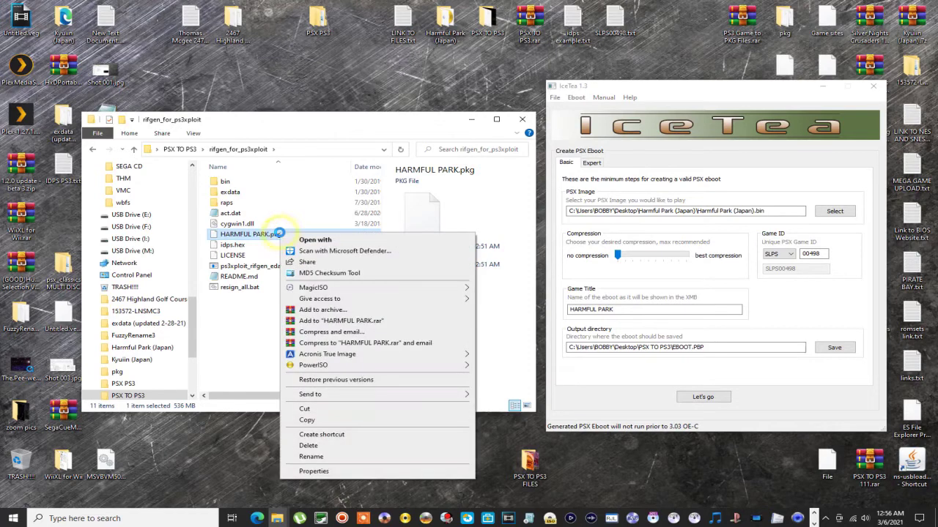
pyautogui.click(325, 408)
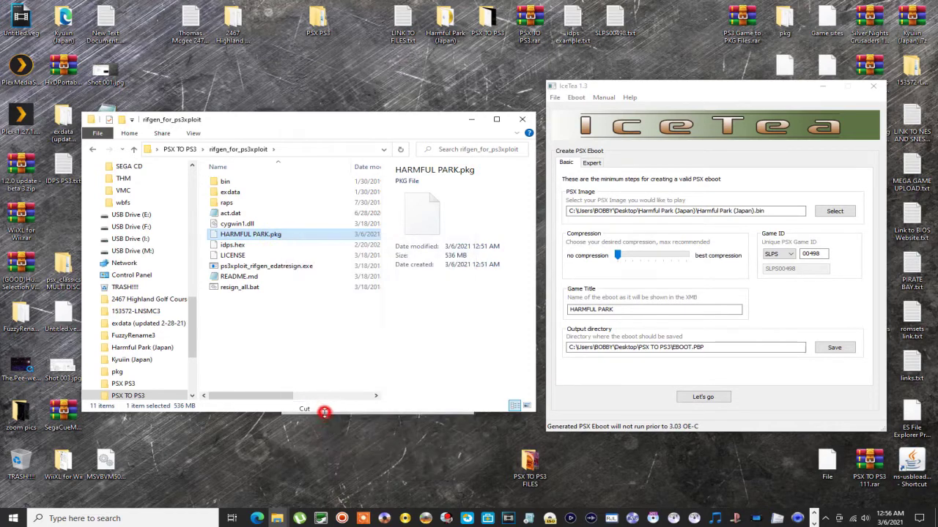
pyautogui.click(284, 519)
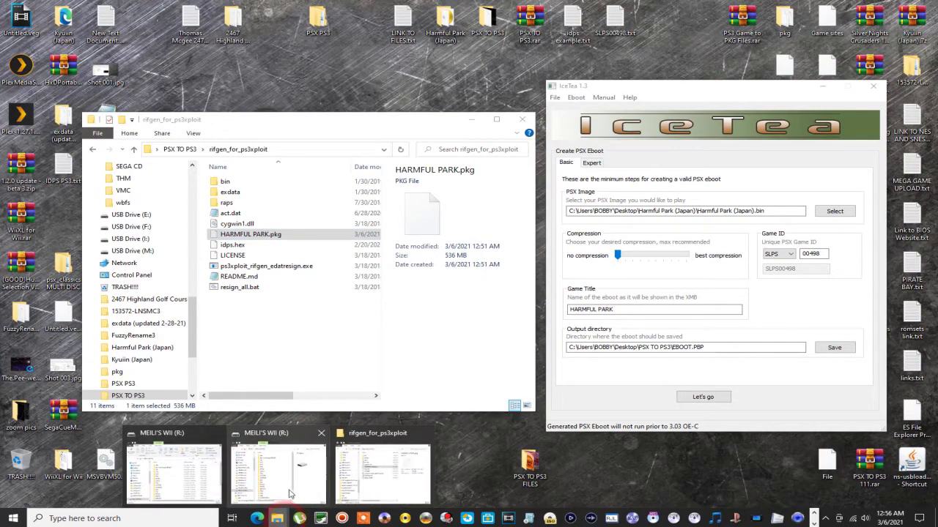
pyautogui.click(302, 491)
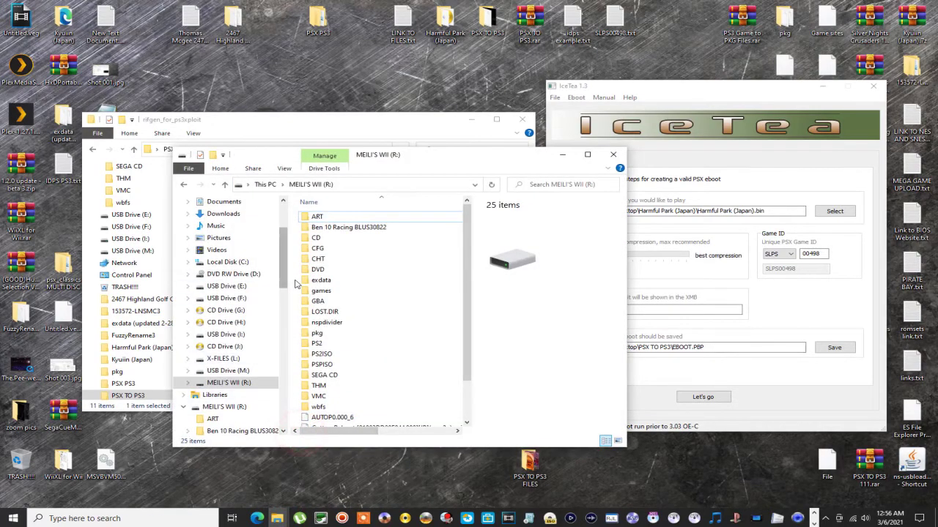
pyautogui.rightClick(296, 283)
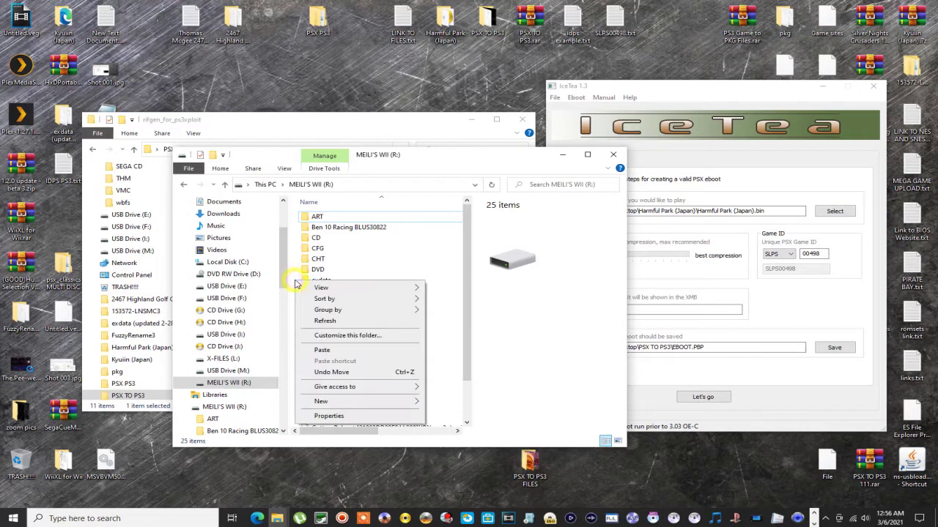
pyautogui.click(321, 350)
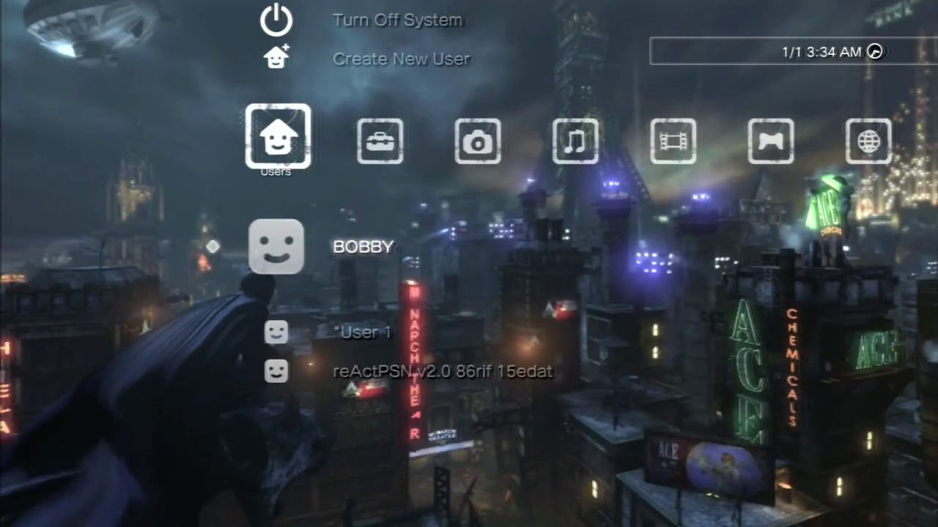
# Switch to the PS3's XMB and open Package Manager in the Game category
pyautogui.press('Right')
pyautogui.press('Right')
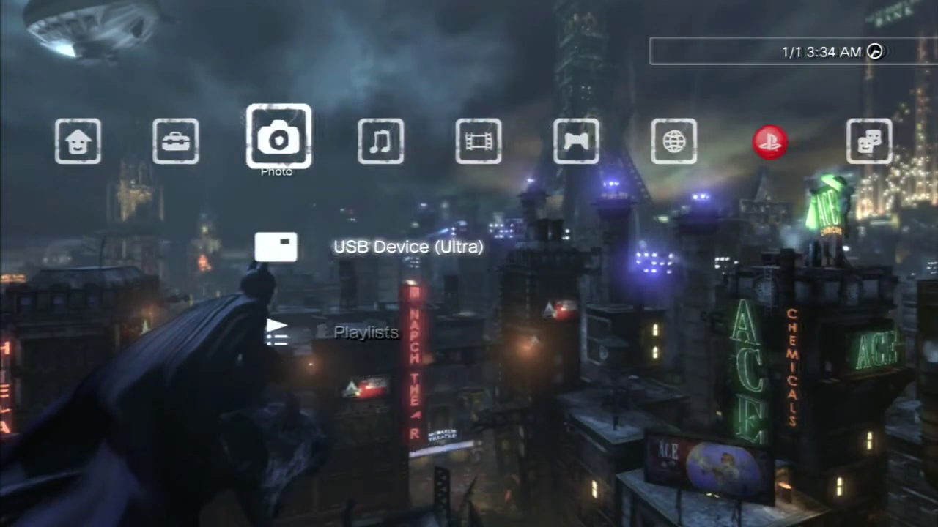
pyautogui.press('Right')
pyautogui.press('Right')
pyautogui.press('Right')
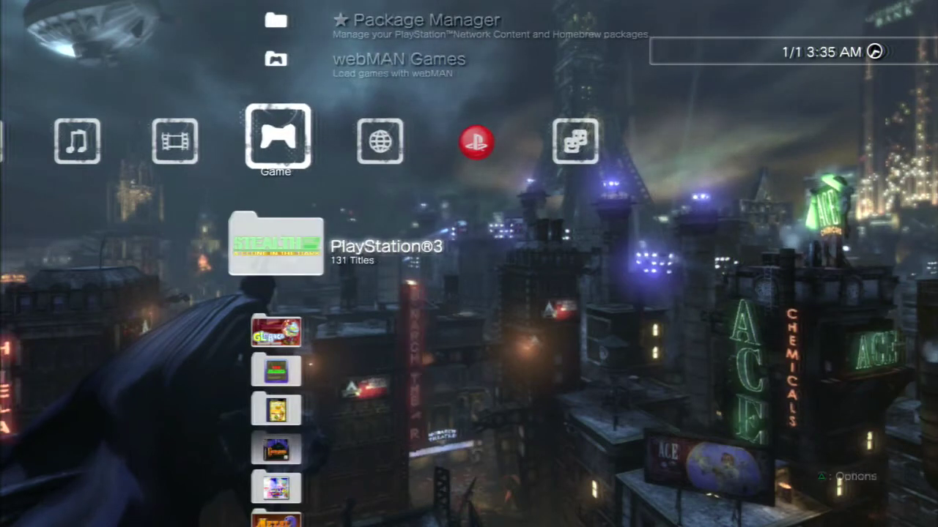
pyautogui.press('Up')
pyautogui.press('Up')
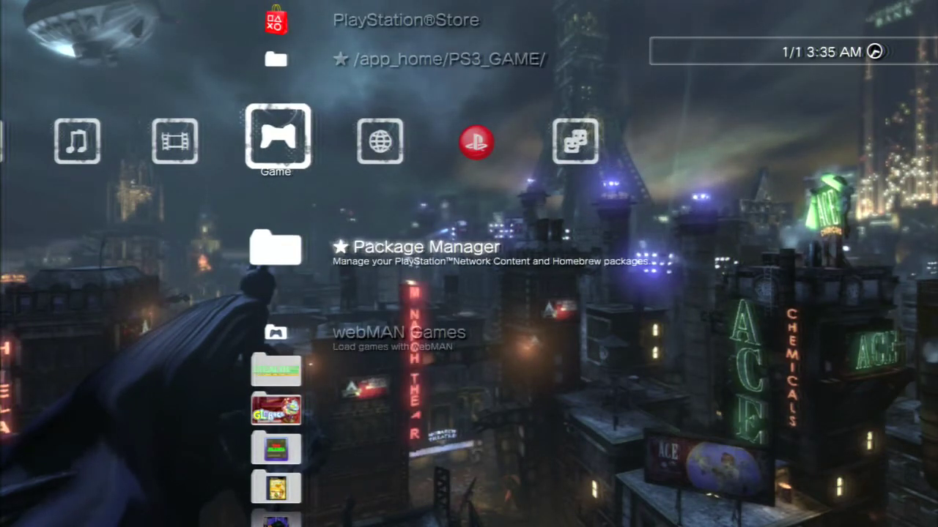
pyautogui.press('Return')
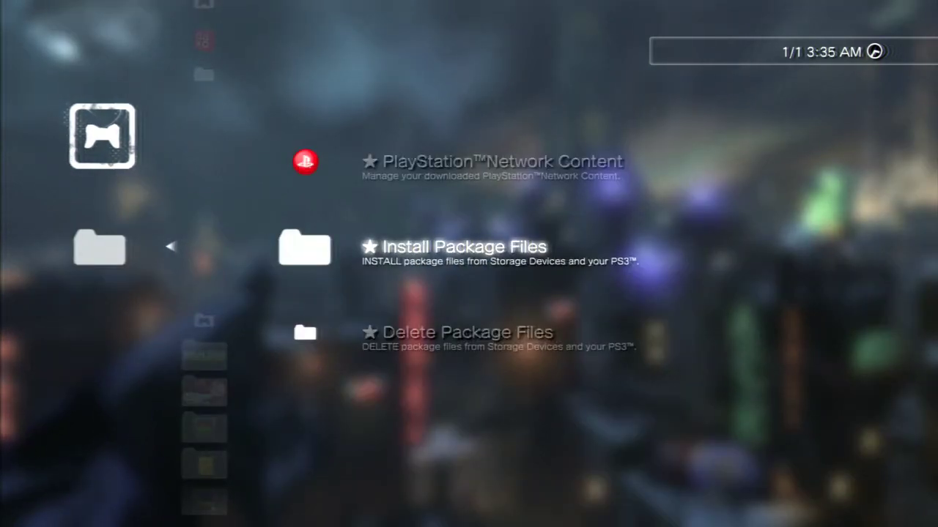
# Install HARMFUL PARK.pkg from the root of the storage device with the Standard package install option, and return to Package Manager
pyautogui.press('Return')
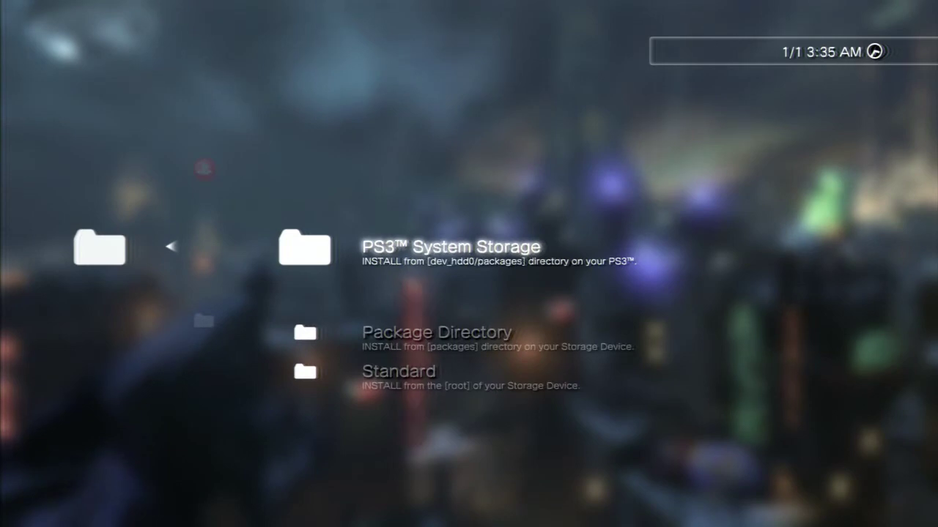
pyautogui.press('Down')
pyautogui.press('Down')
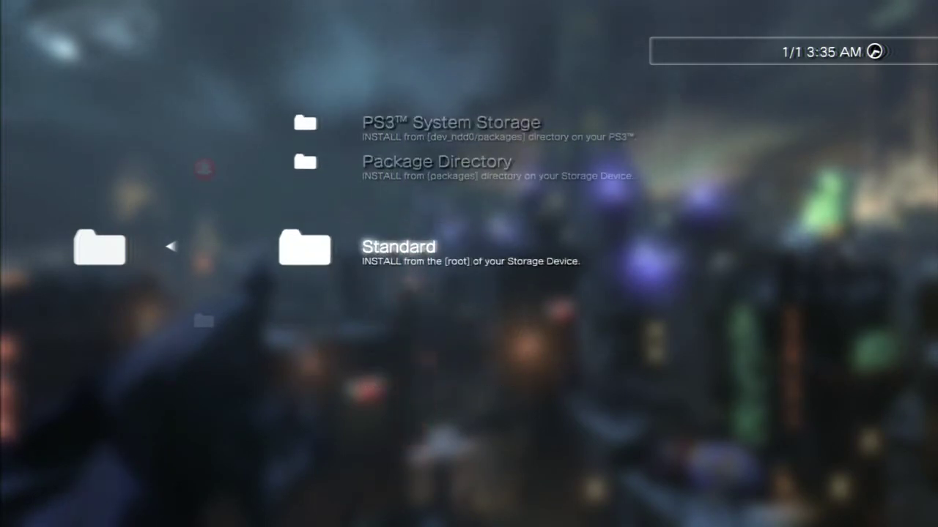
pyautogui.press('Return')
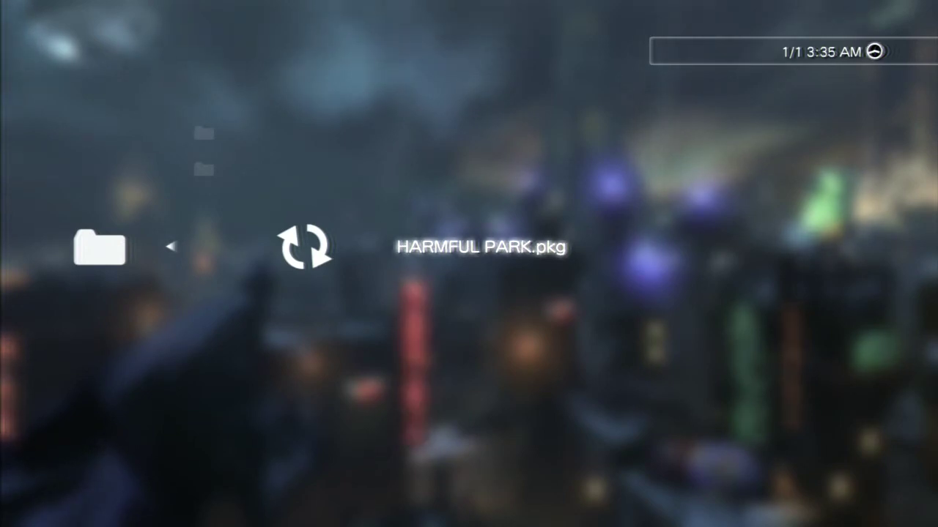
pyautogui.press('Return')
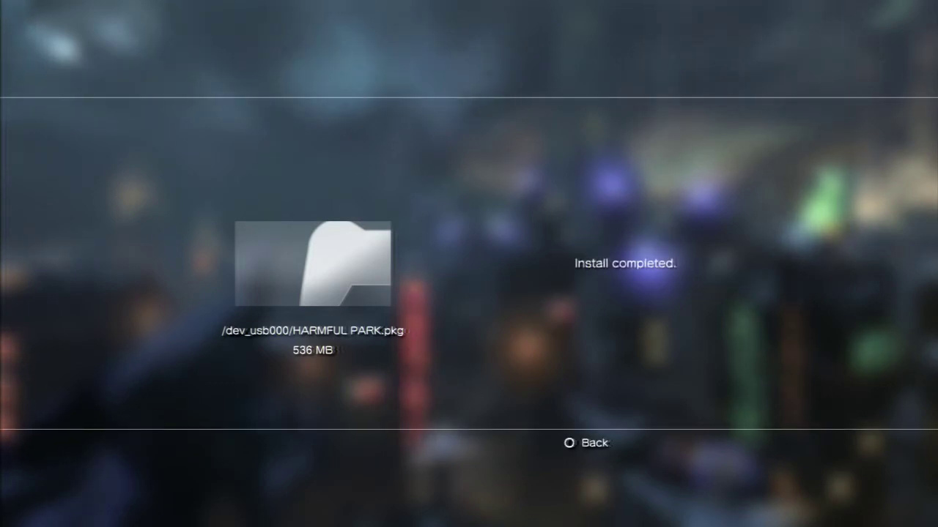
pyautogui.press('Escape')
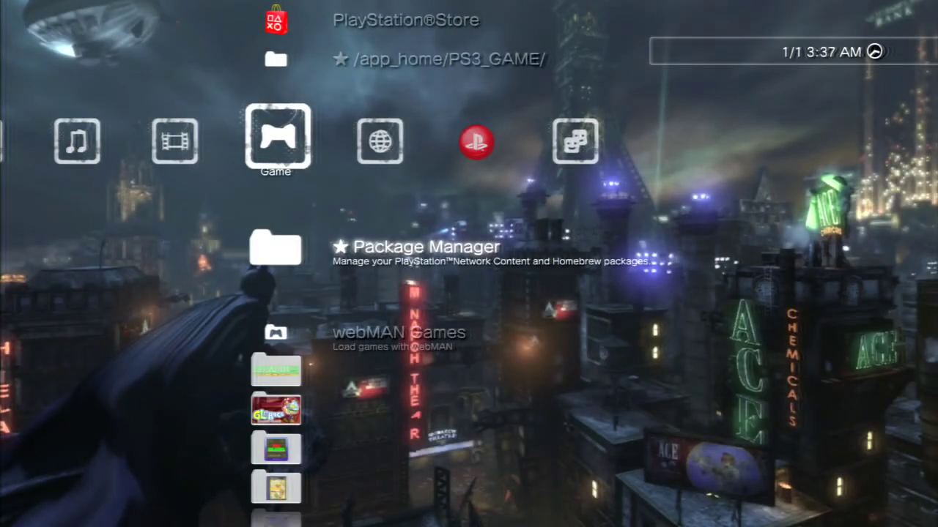
# Open the PlayStation titles folder in the Game category and select Harmful Park
pyautogui.press('Down')
pyautogui.press('Down')
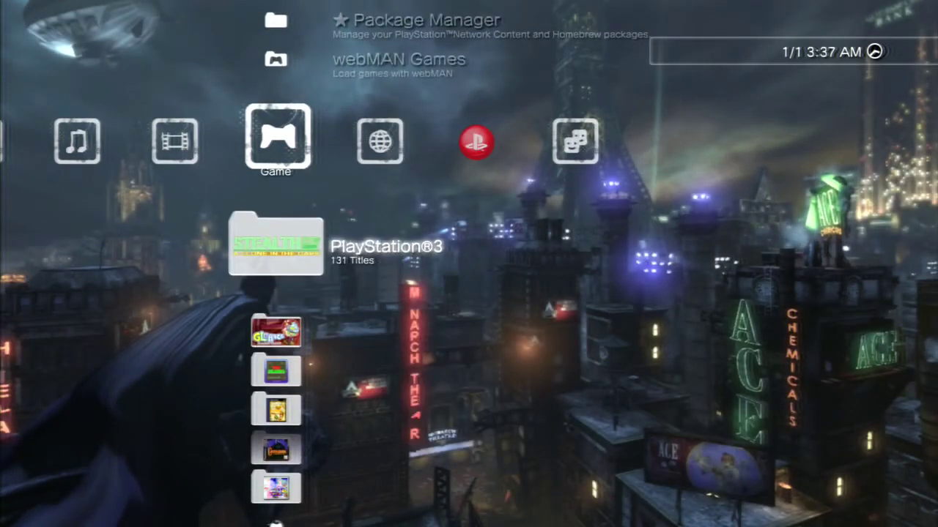
pyautogui.press('Down')
pyautogui.press('Down')
pyautogui.press('Down')
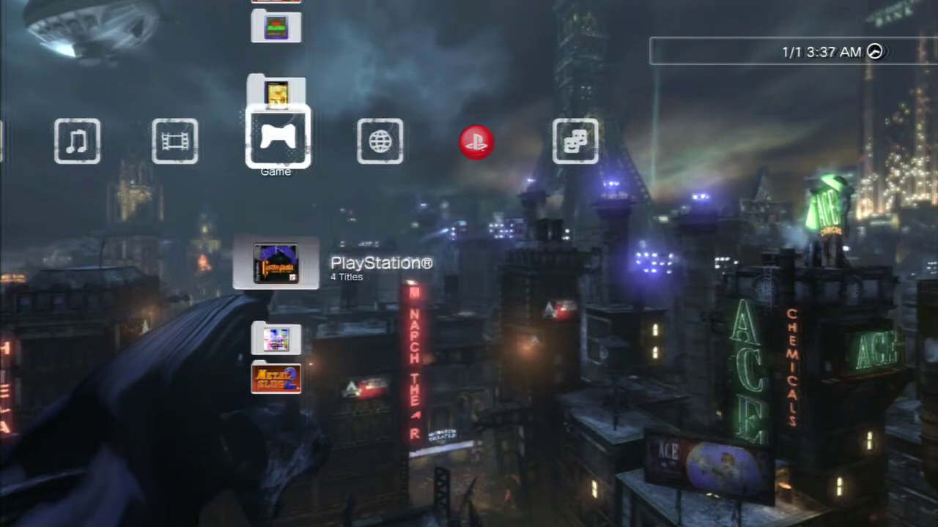
pyautogui.press('Return')
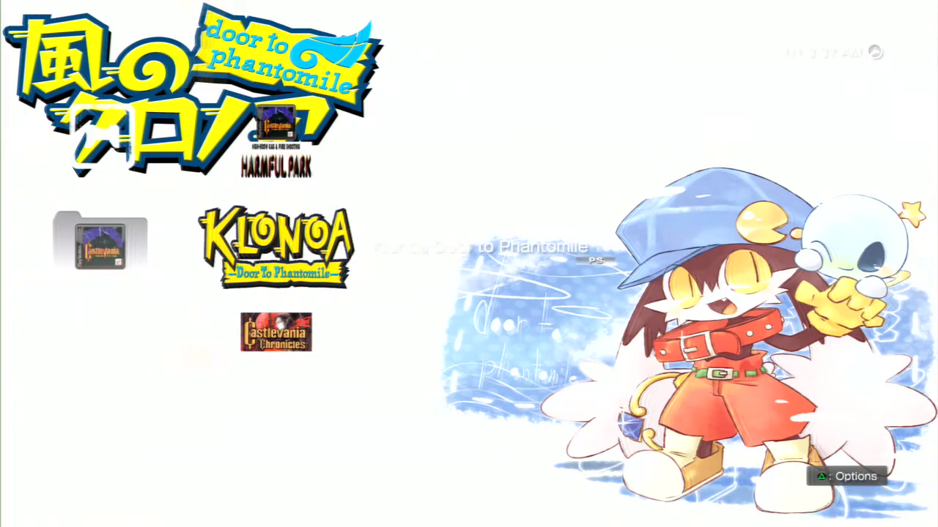
pyautogui.press('Up')
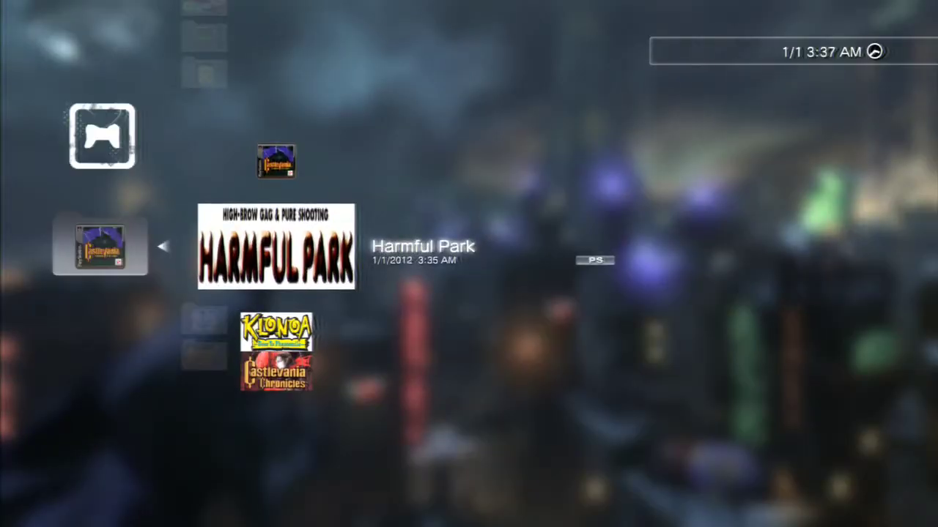